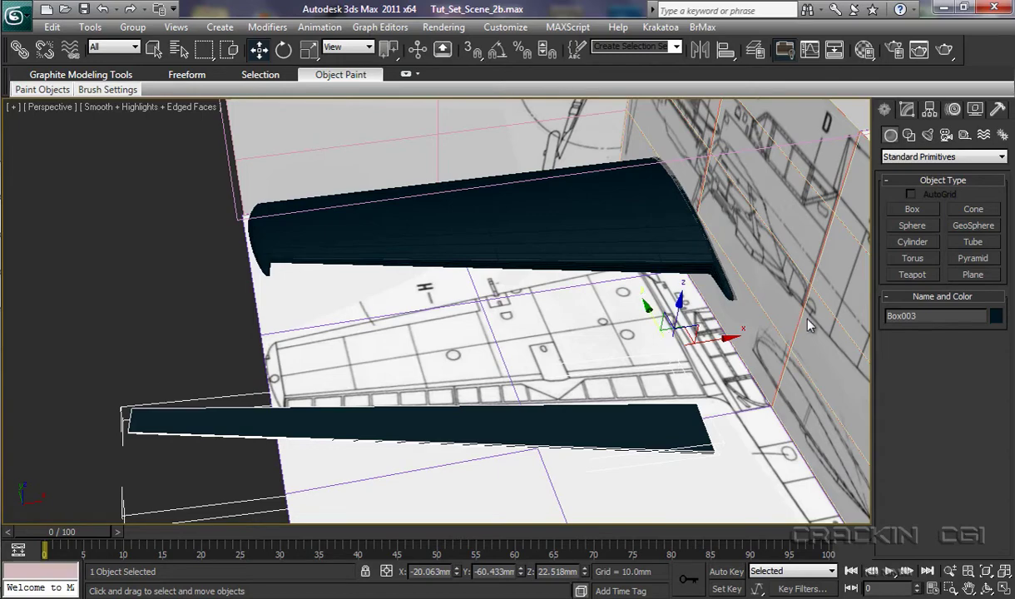
- Centre Box003's pivot on the object with Affect Pivot Only and Center to Object
left_click(930, 111)
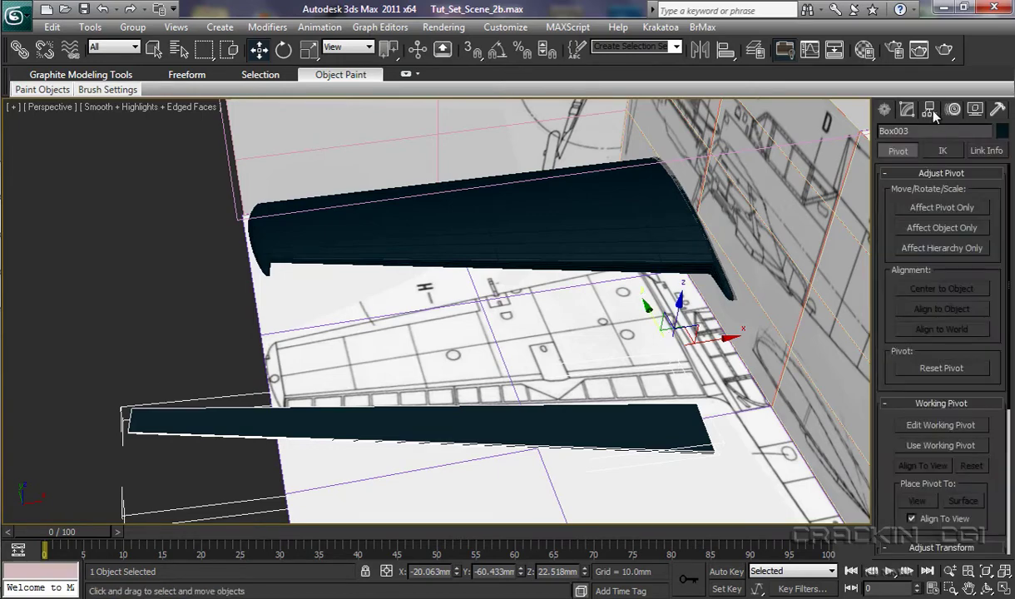
left_click(934, 210)
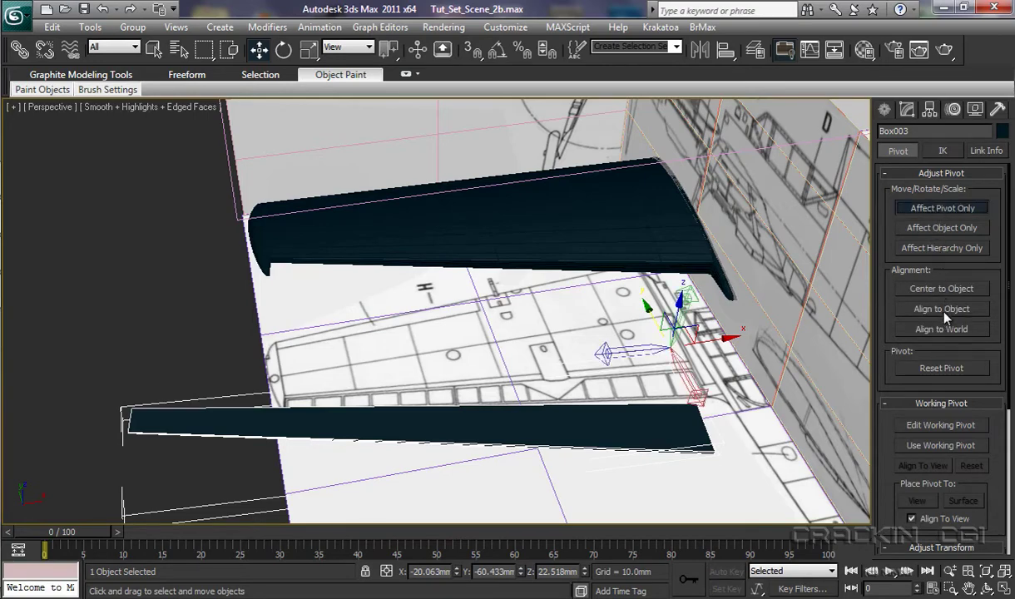
left_click(942, 289)
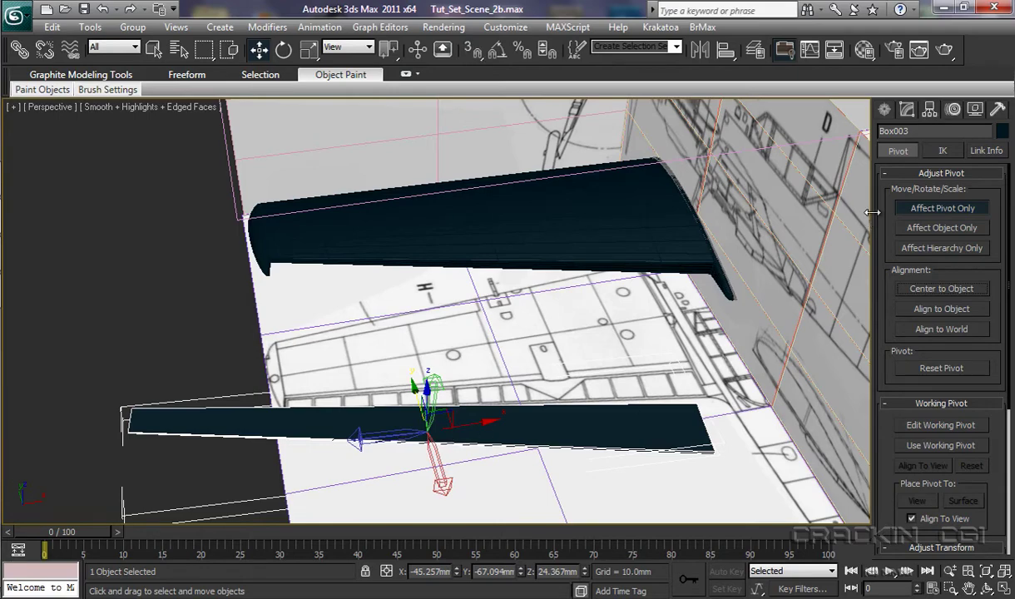
left_click(929, 208)
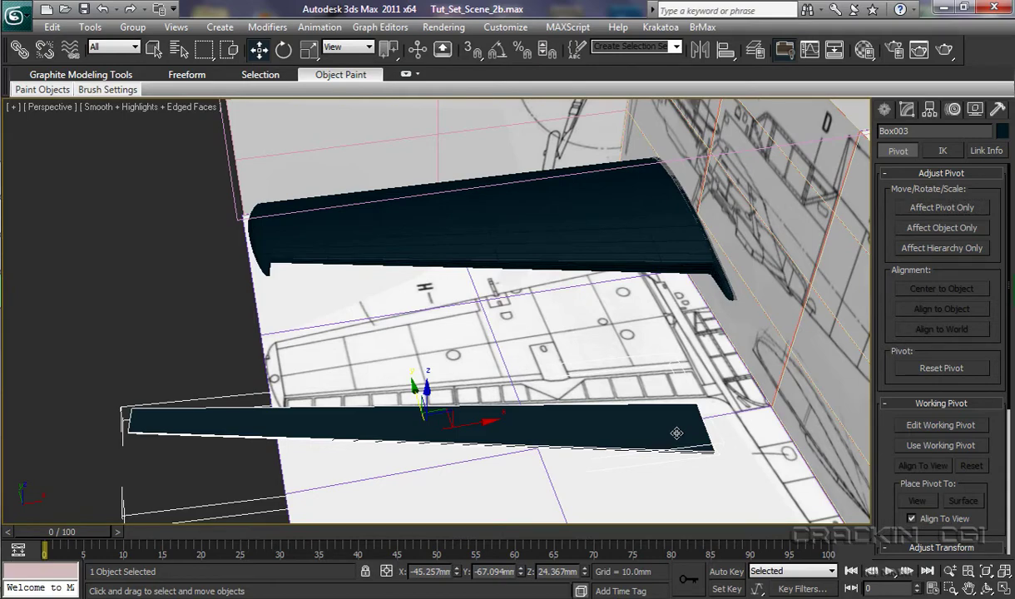
- In Top view, position Box003 along the main wing's trailing edge
key("t")
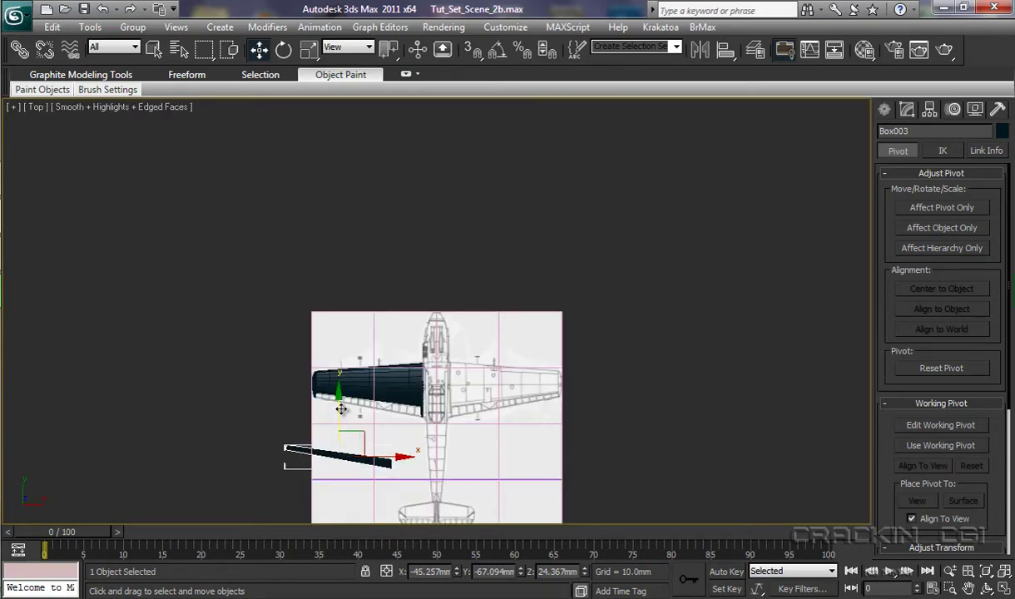
left_click_drag(340, 404, 341, 350)
left_click_drag(346, 389, 426, 408)
middle_click_drag(544, 494, 562, 404)
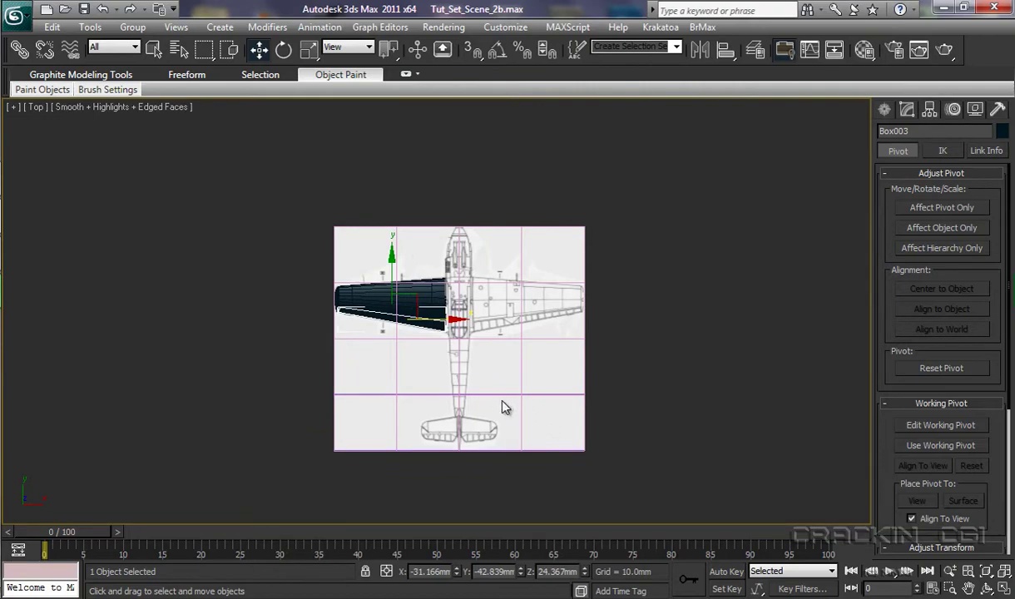
scroll(516, 405, "up", 6)
scroll(526, 317, "up", 4)
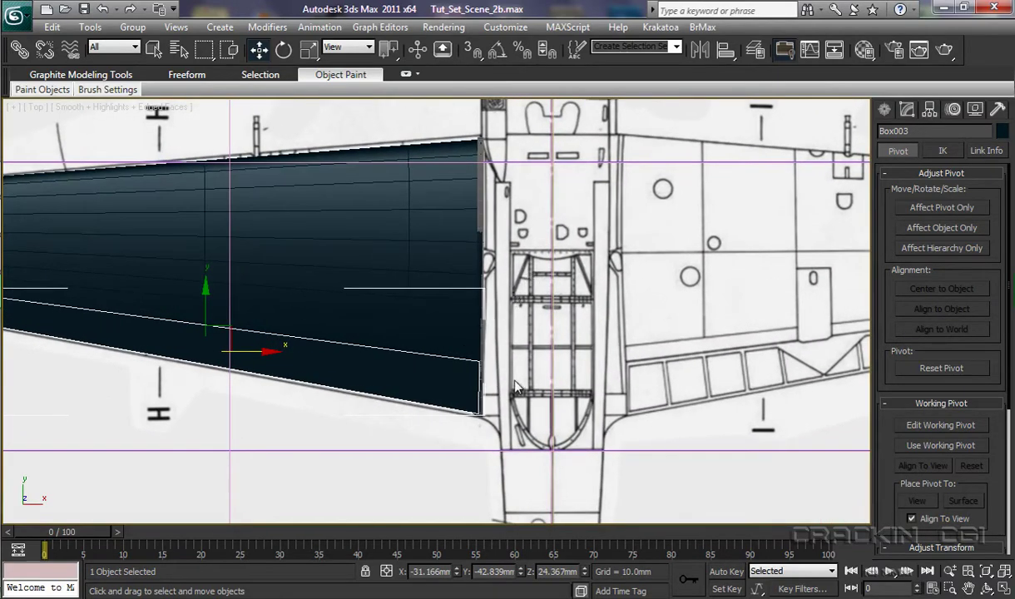
middle_click_drag(532, 356, 752, 349)
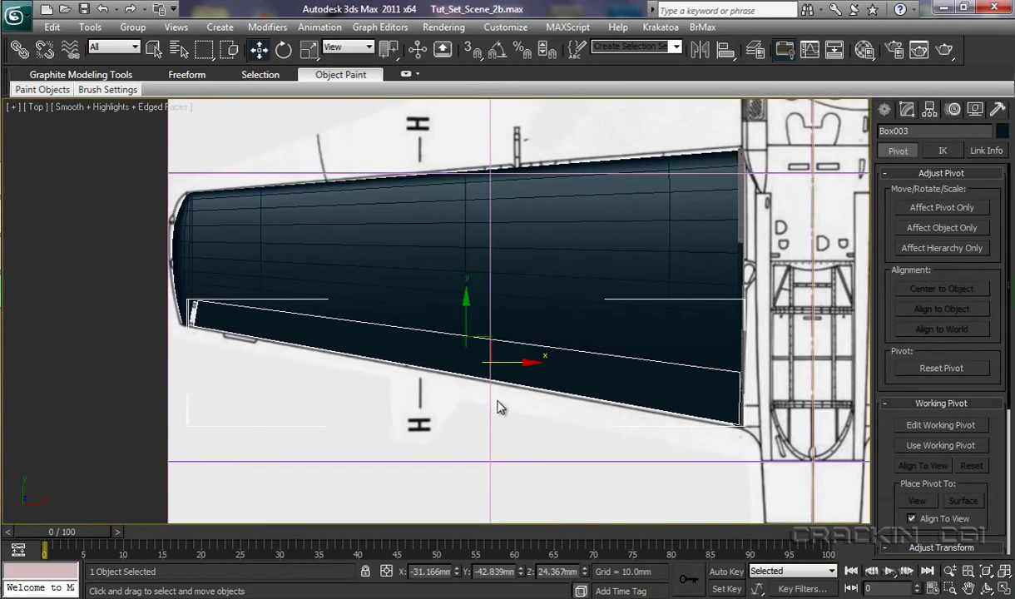
left_click_drag(527, 363, 525, 358)
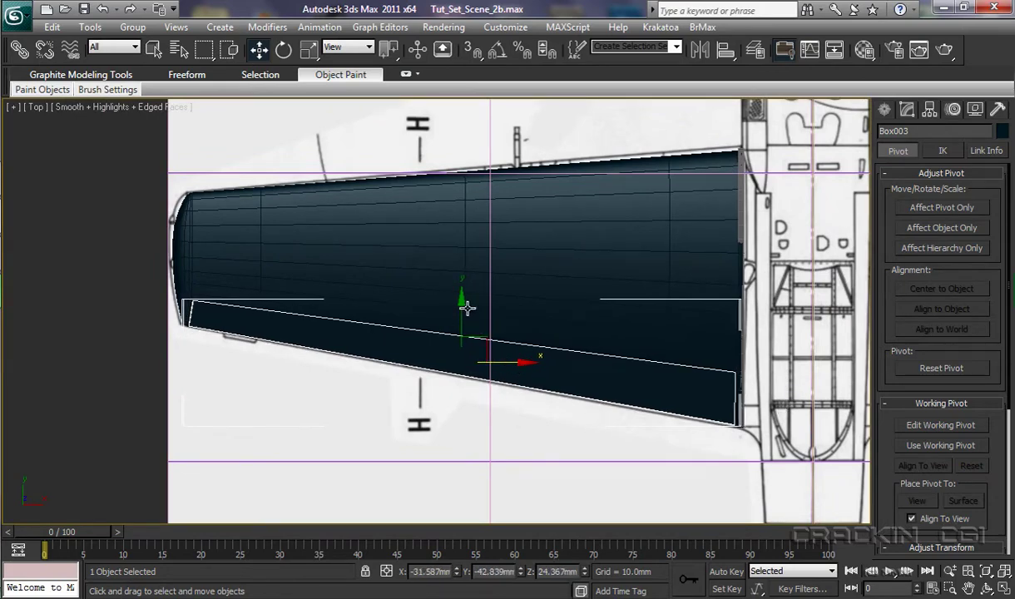
left_click_drag(460, 301, 461, 300)
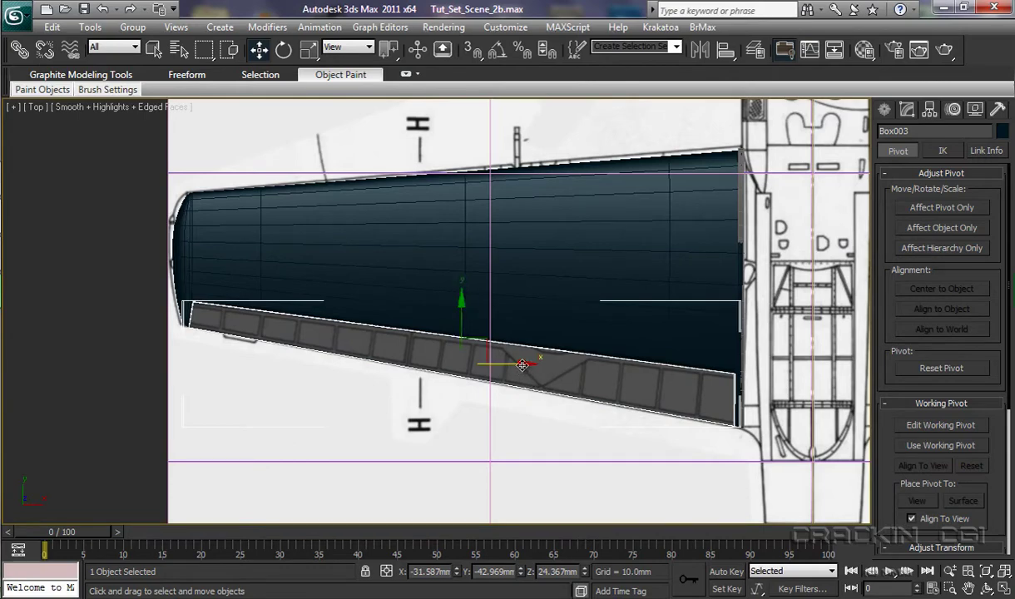
left_click_drag(521, 364, 521, 364)
- In Front view, lower Box003 along Y so it sits just below the wing
key("f")
middle_click_drag(513, 374, 792, 551)
left_click_drag(363, 160, 367, 220)
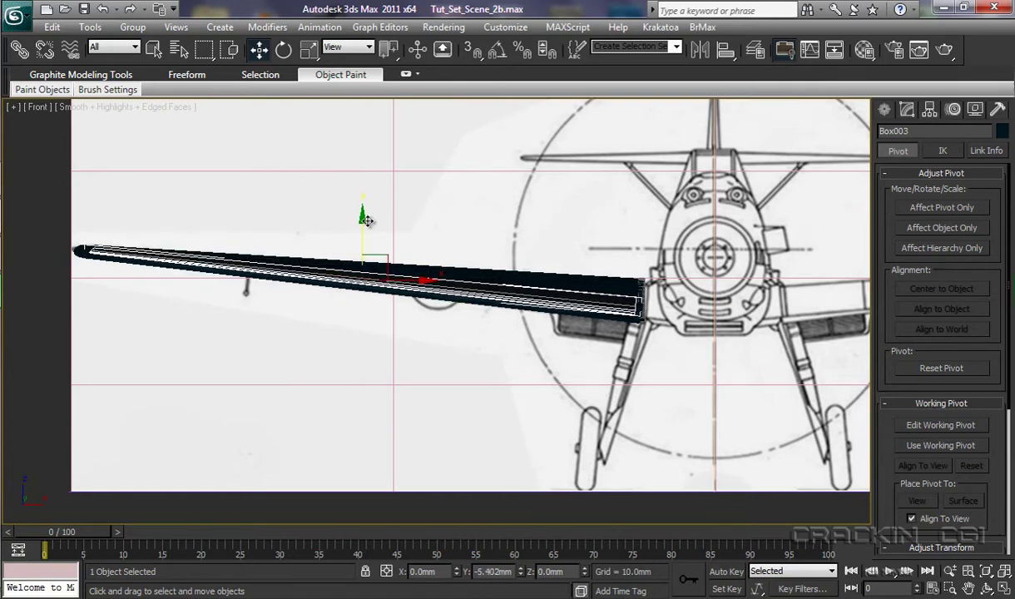
left_click_drag(366, 221, 367, 221)
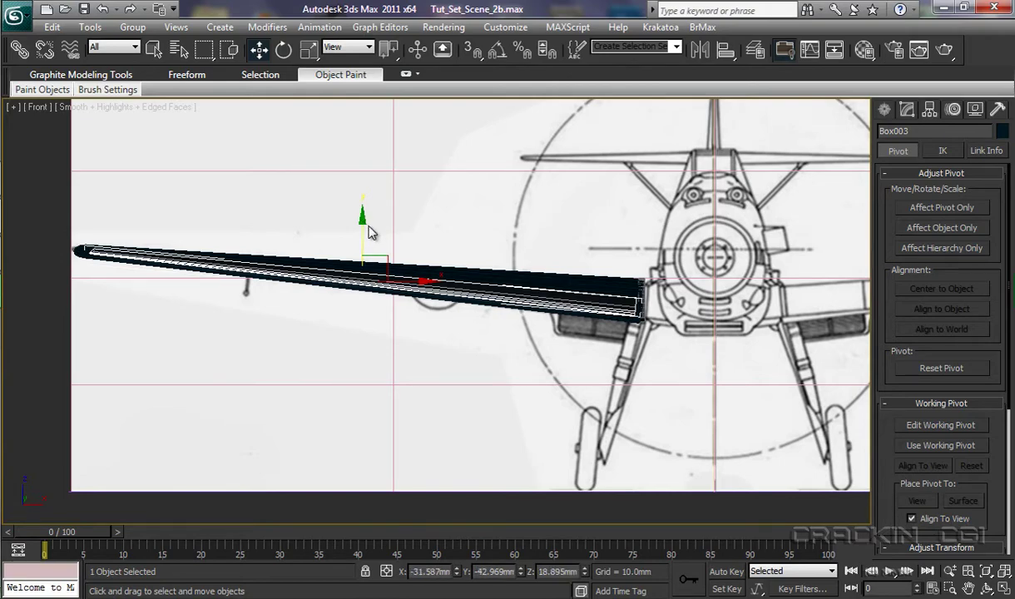
key("t")
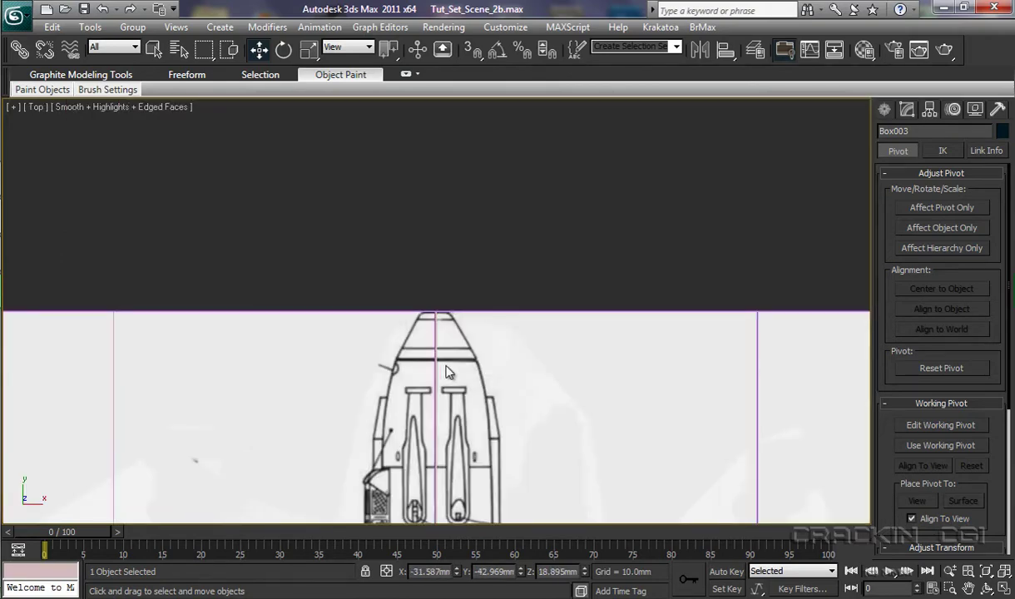
scroll(446, 372, "down", 5)
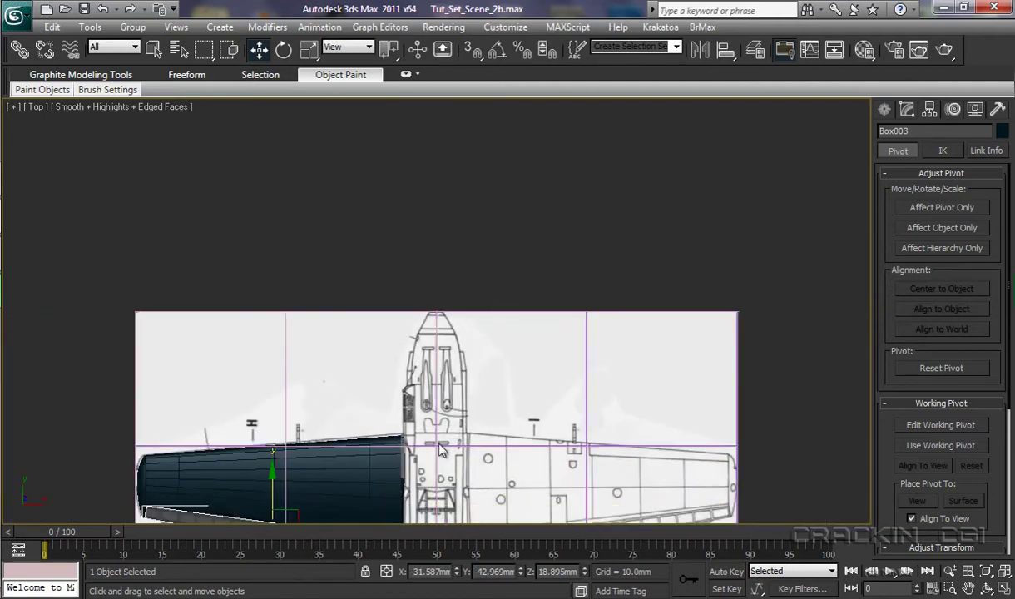
middle_click_drag(433, 420, 535, 294)
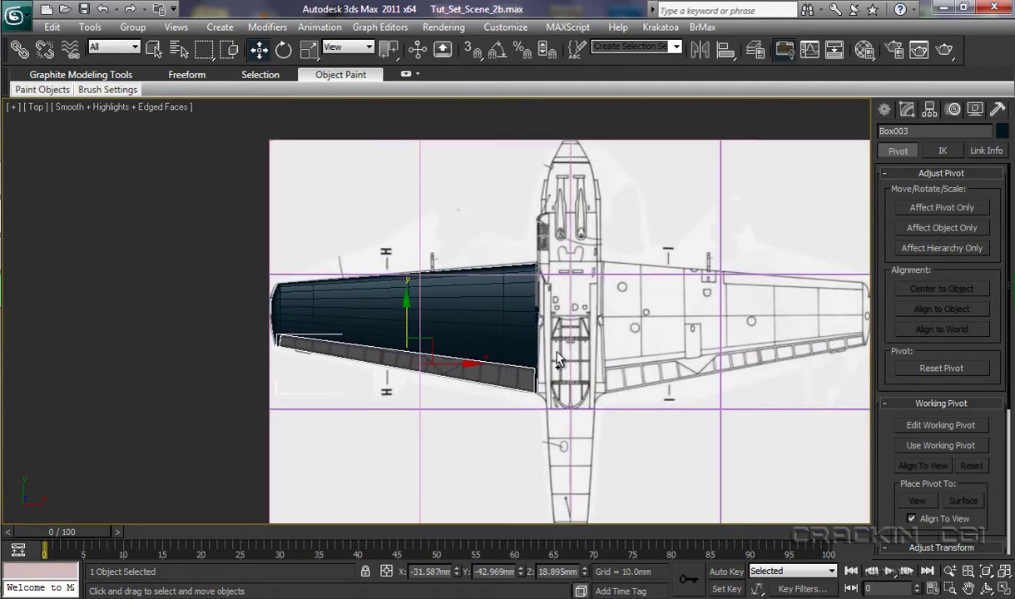
scroll(562, 345, "up", 1)
scroll(562, 285, "up", 6)
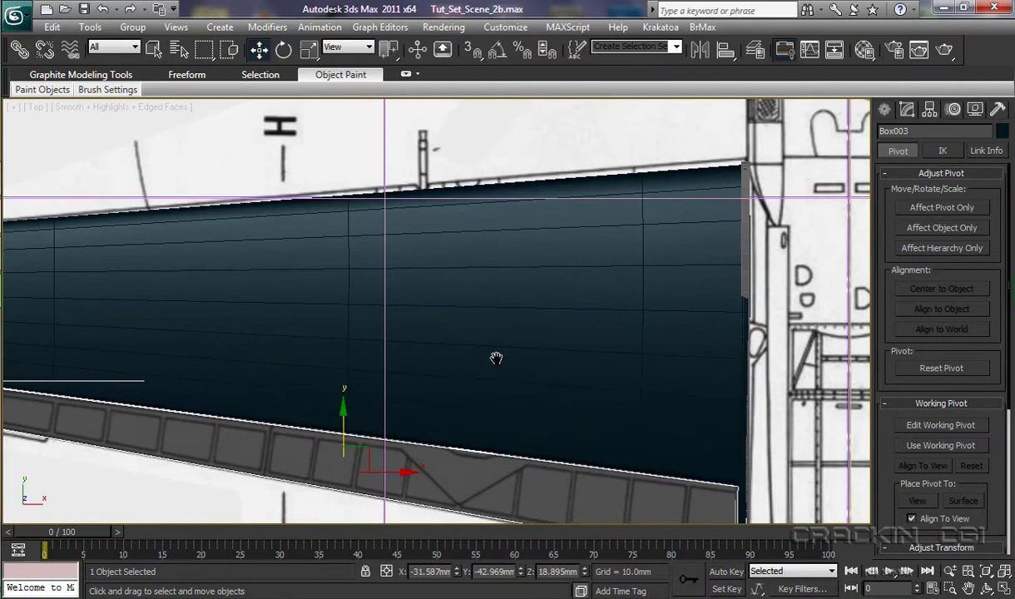
middle_click_drag(494, 355, 584, 286)
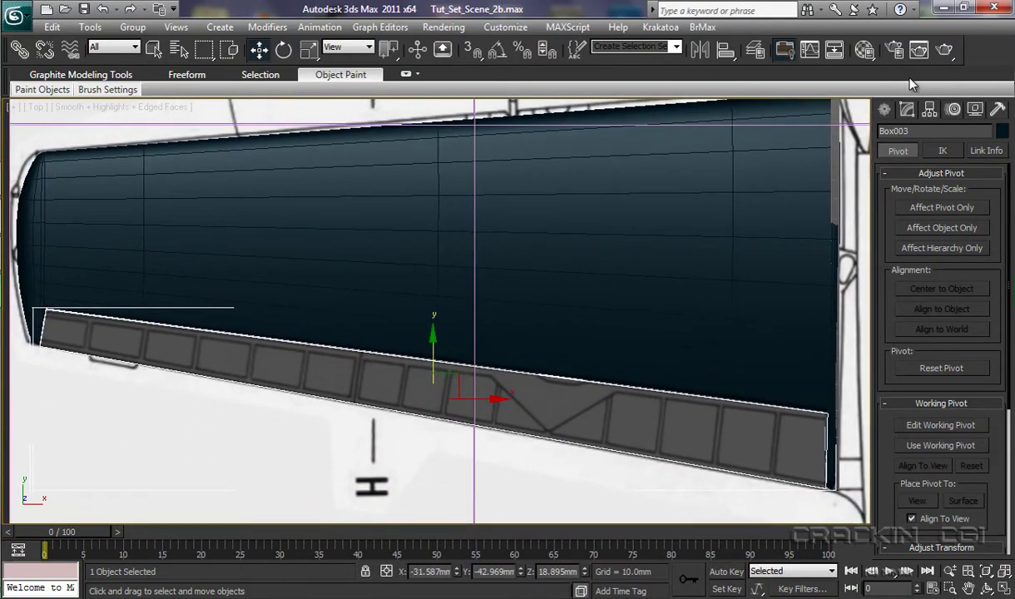
- At Edge level, select the two lengthwise edges of the Box003 strip
left_click(907, 109)
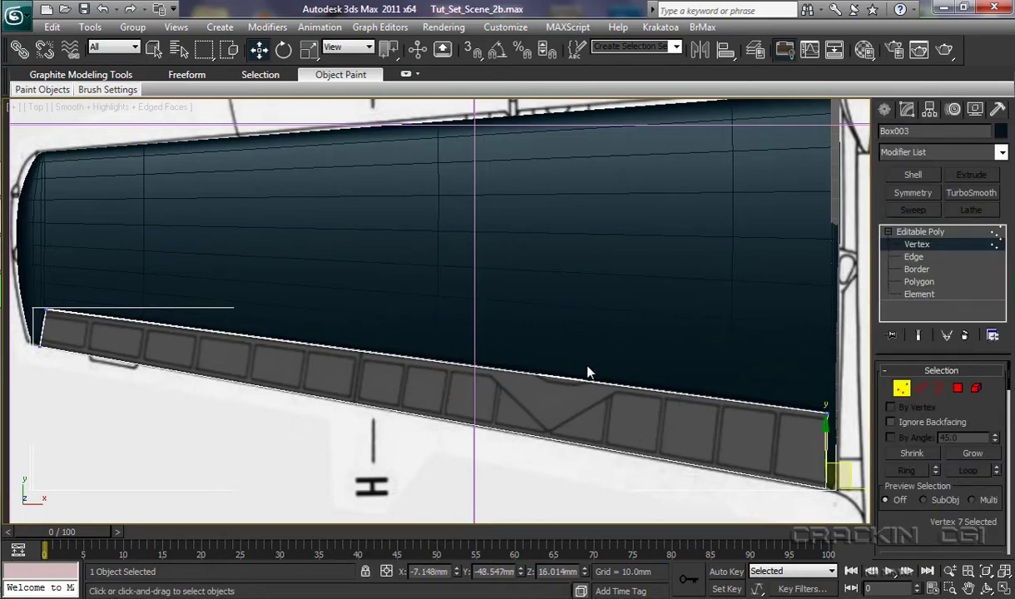
left_click(914, 258)
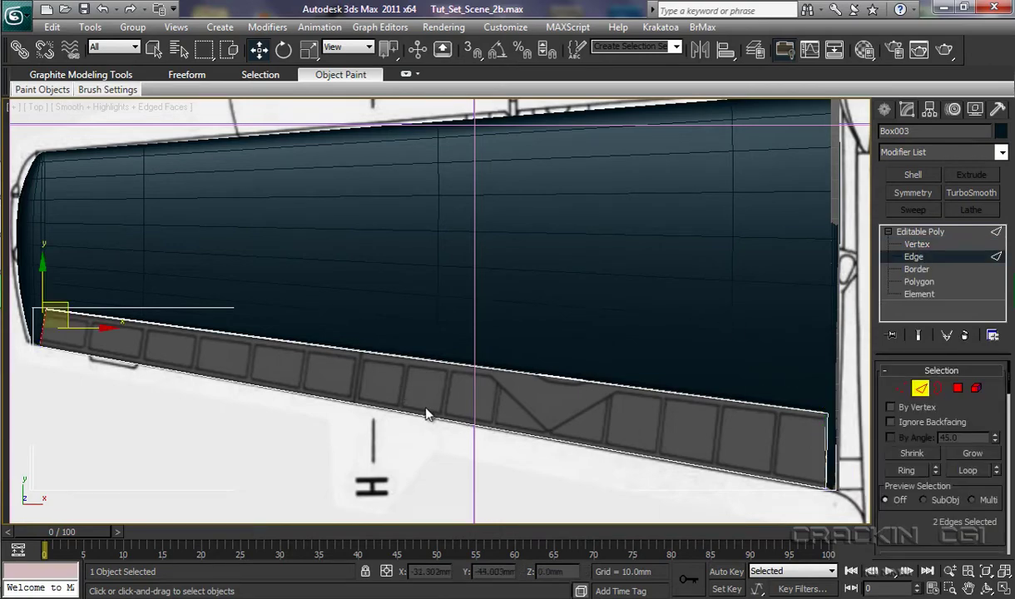
left_click_drag(400, 344, 403, 430)
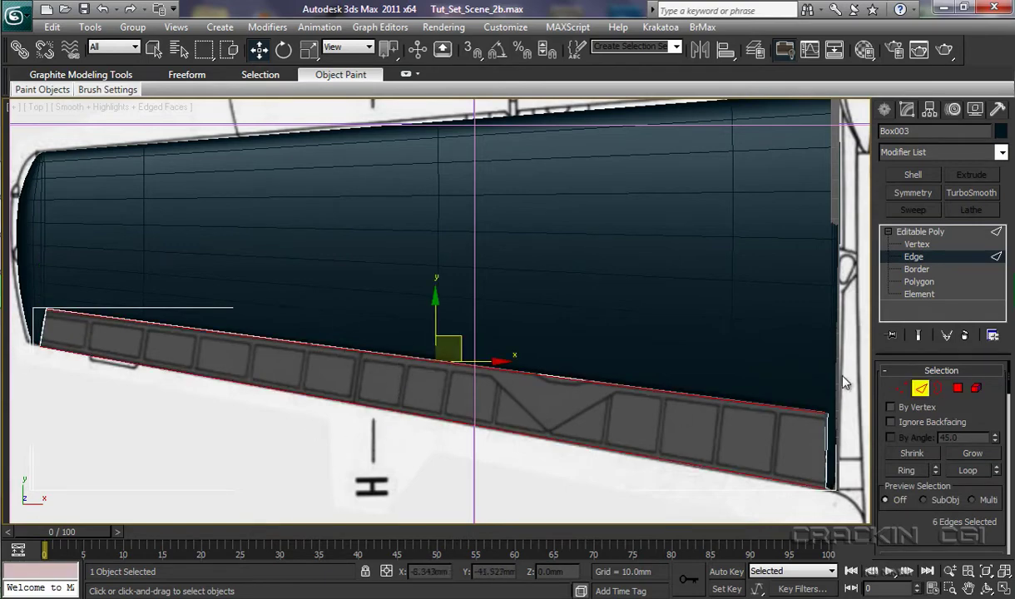
left_click_drag(1009, 391, 1002, 497)
- Connect the edges with 1 segment, pinch 0 and slide -20
left_click(992, 477)
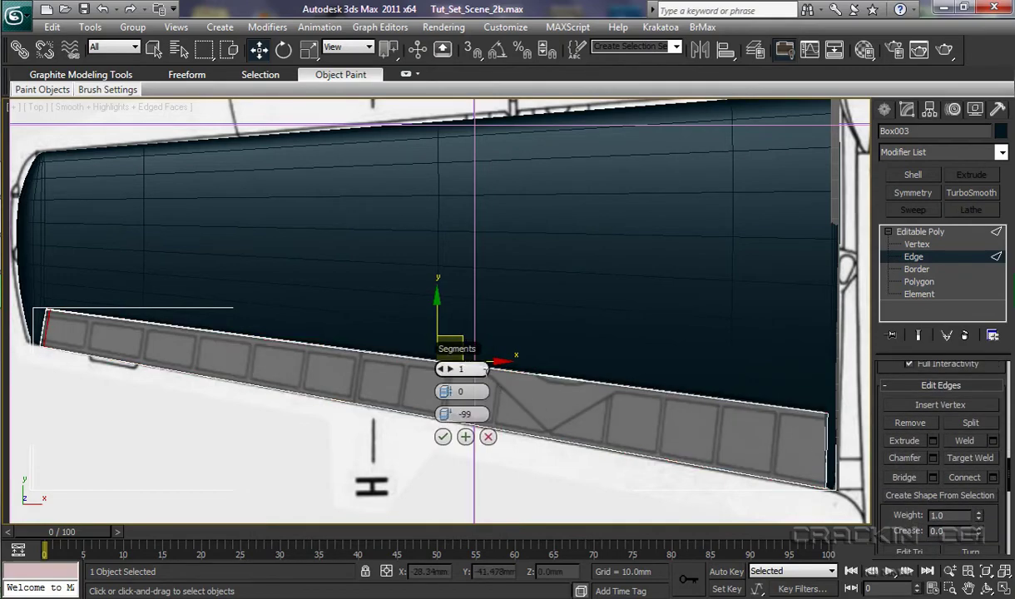
right_click(445, 416)
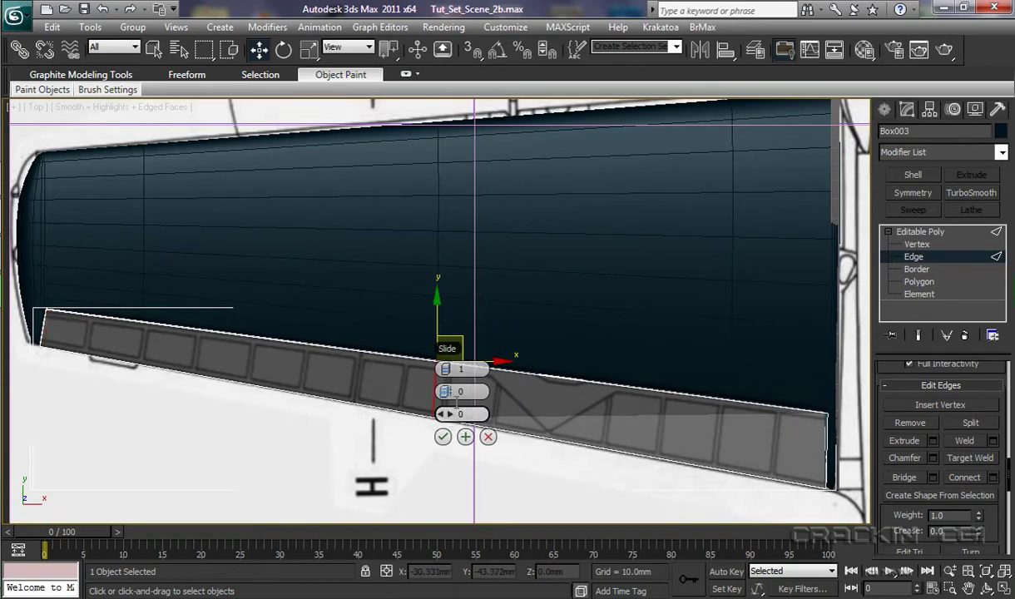
left_click_drag(473, 354, 674, 315)
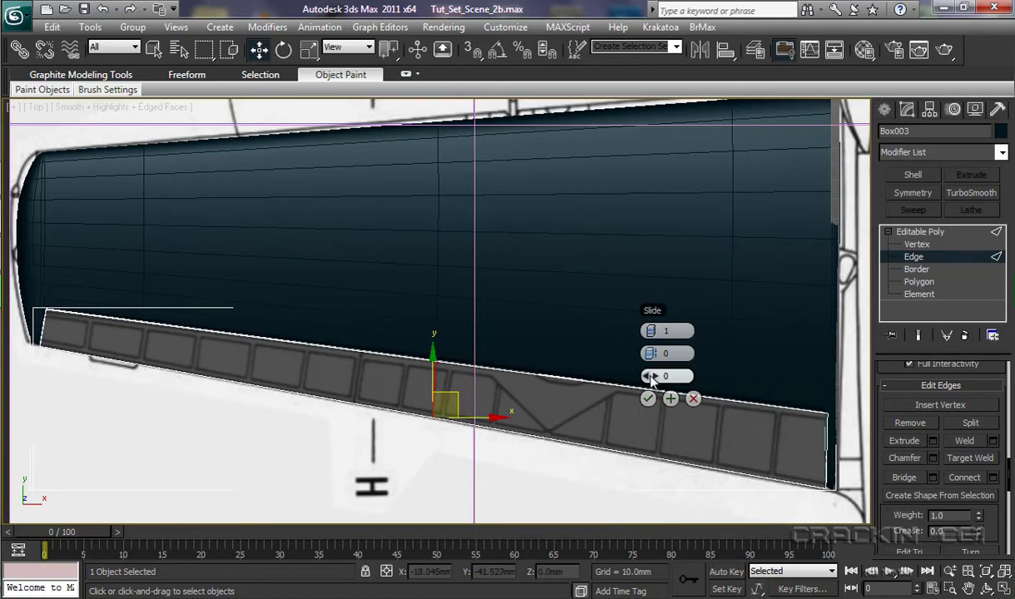
left_click_drag(651, 377, 588, 378)
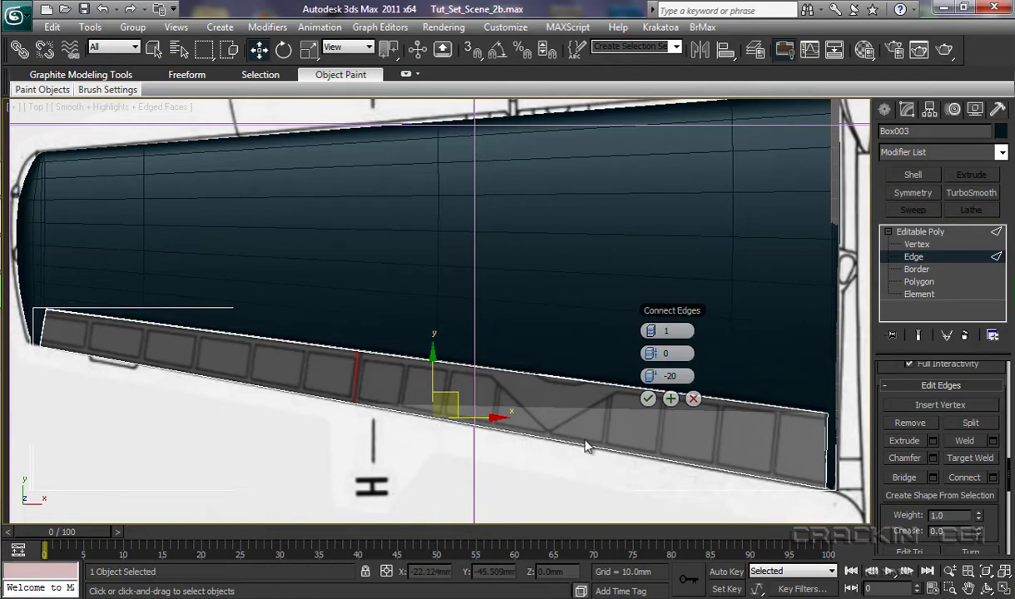
- Commit the new edge and nudge the seam's lower vertices on X and Y
left_click(648, 400)
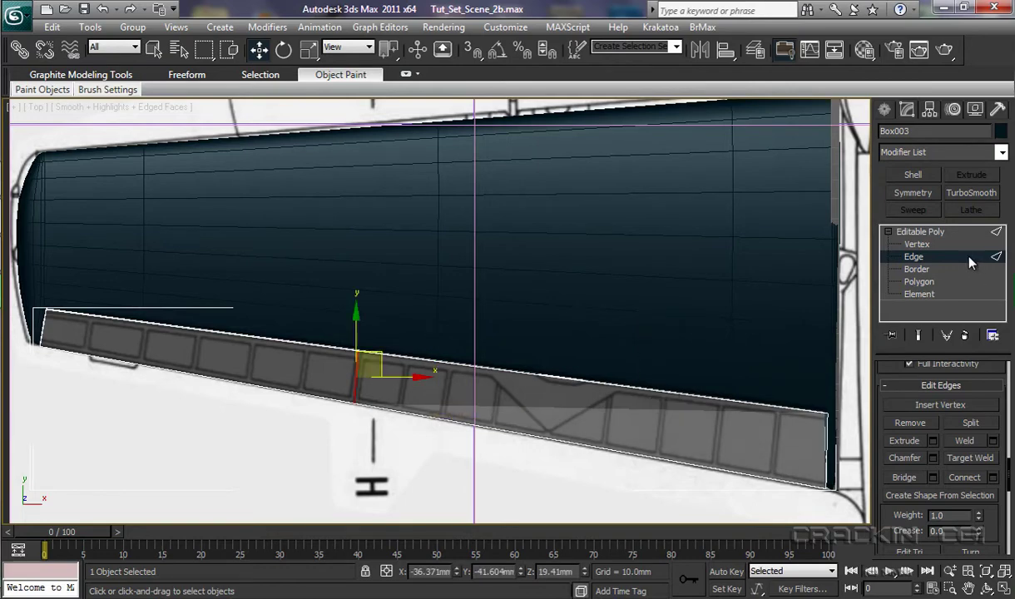
left_click(917, 243)
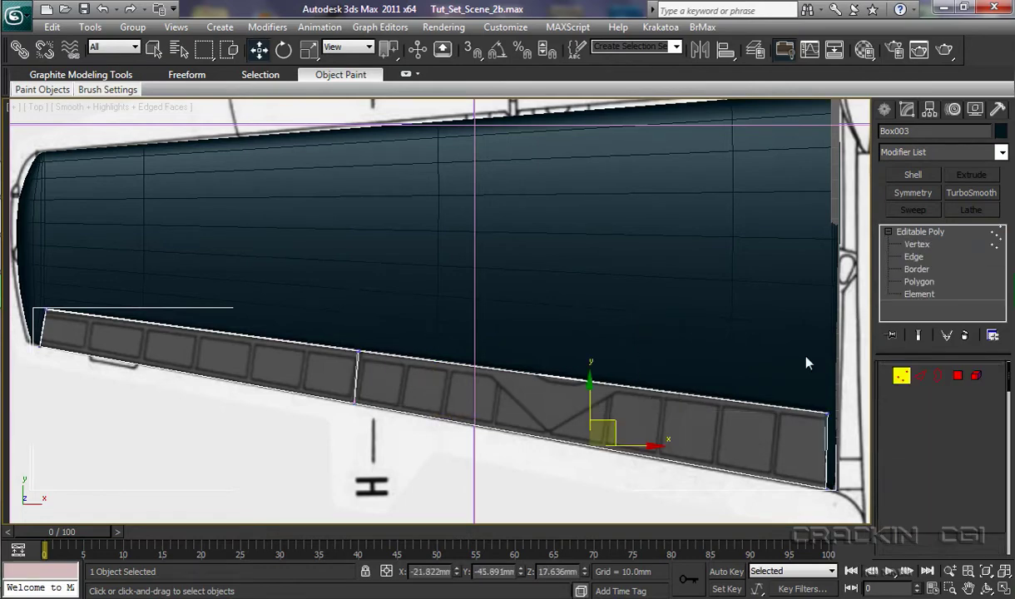
left_click(355, 404)
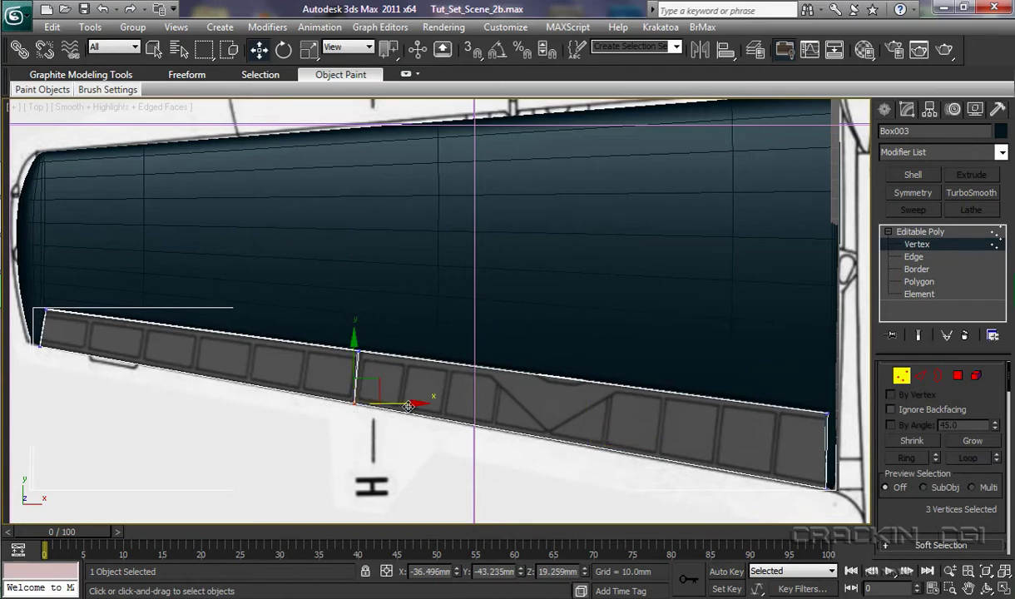
left_click_drag(410, 404, 406, 402)
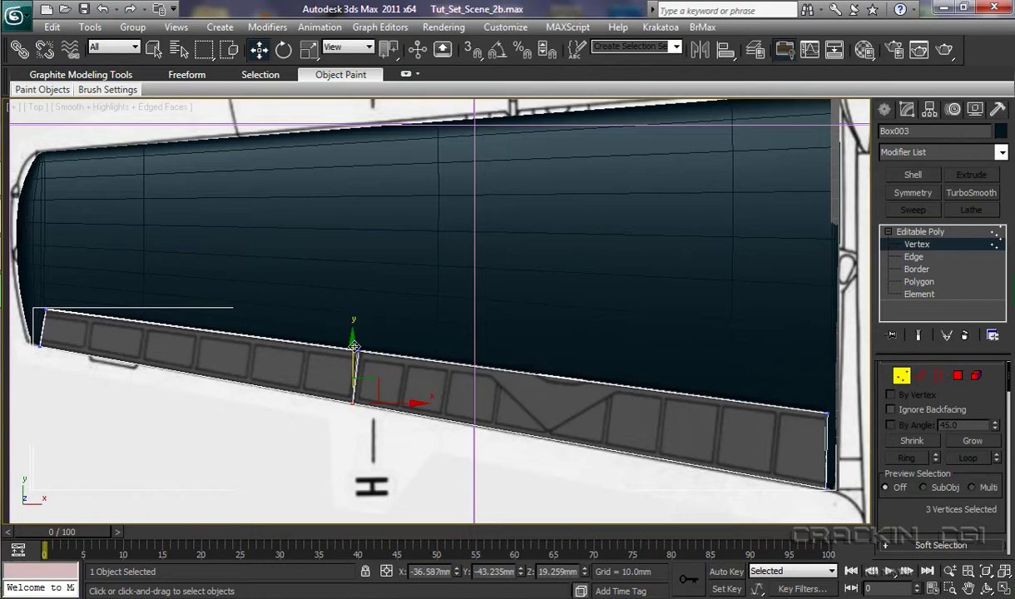
left_click_drag(356, 343, 356, 341)
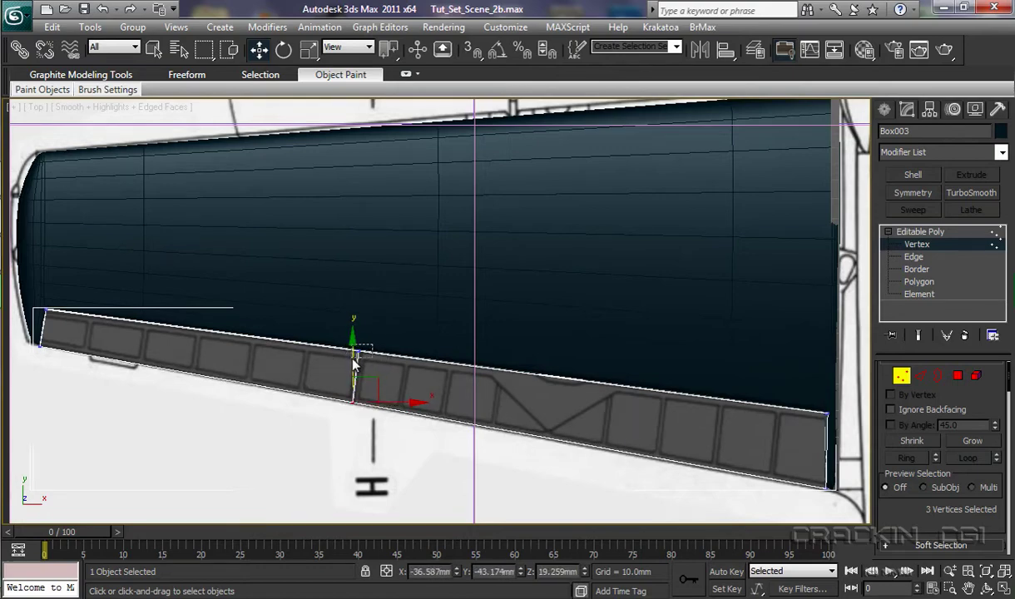
- Nudge the seam's upper vertex on X and Y to match the aileron/flap seam
left_click(358, 353)
left_click_drag(398, 351, 417, 352)
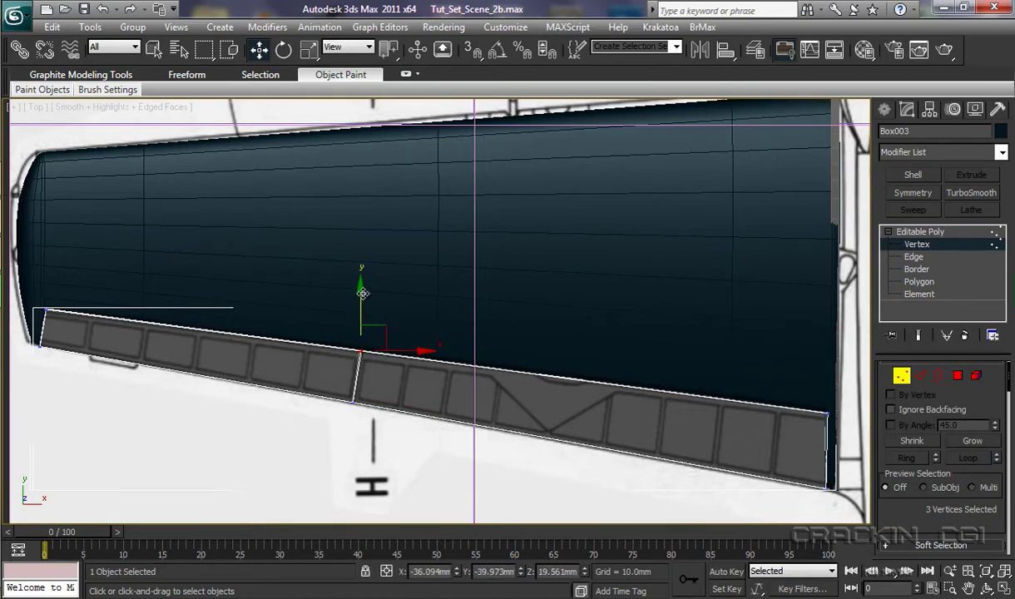
left_click_drag(363, 293, 365, 293)
left_click(927, 232)
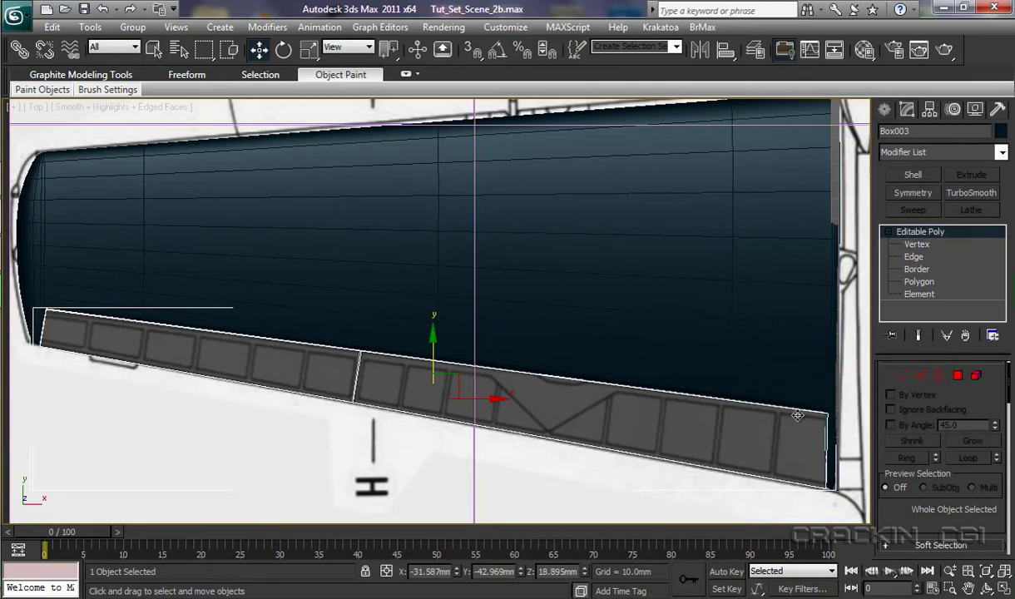
- Shift-clone the strip downward as a copy named Flap
left_click_drag(432, 337, 437, 449, "shift")
double_click(449, 348)
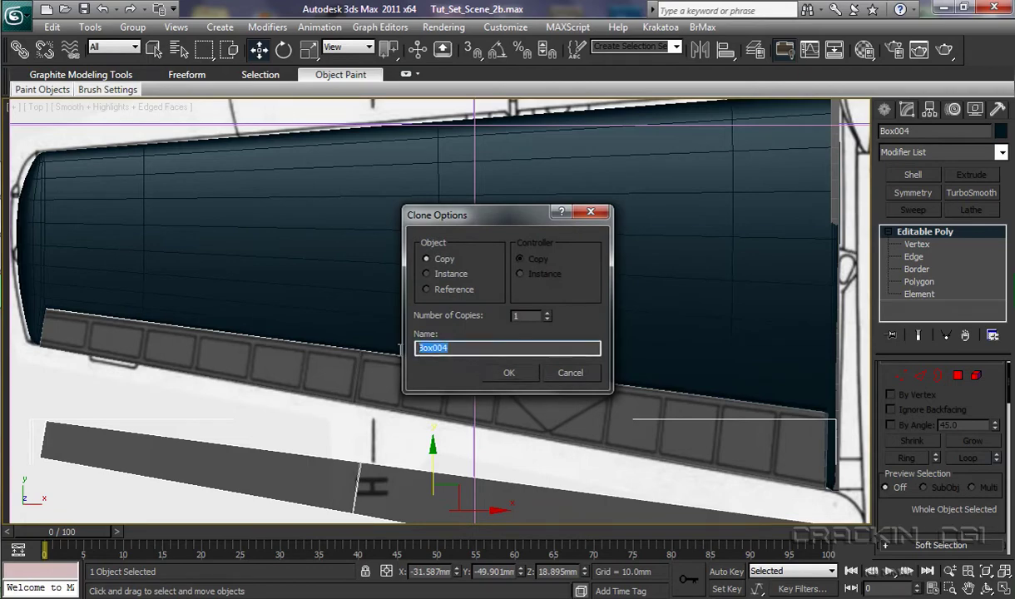
type("Flap")
left_click(507, 373)
- Rename the original strip Box003 to Aileron and the main wing Box002 to Wing_L
left_click(526, 417)
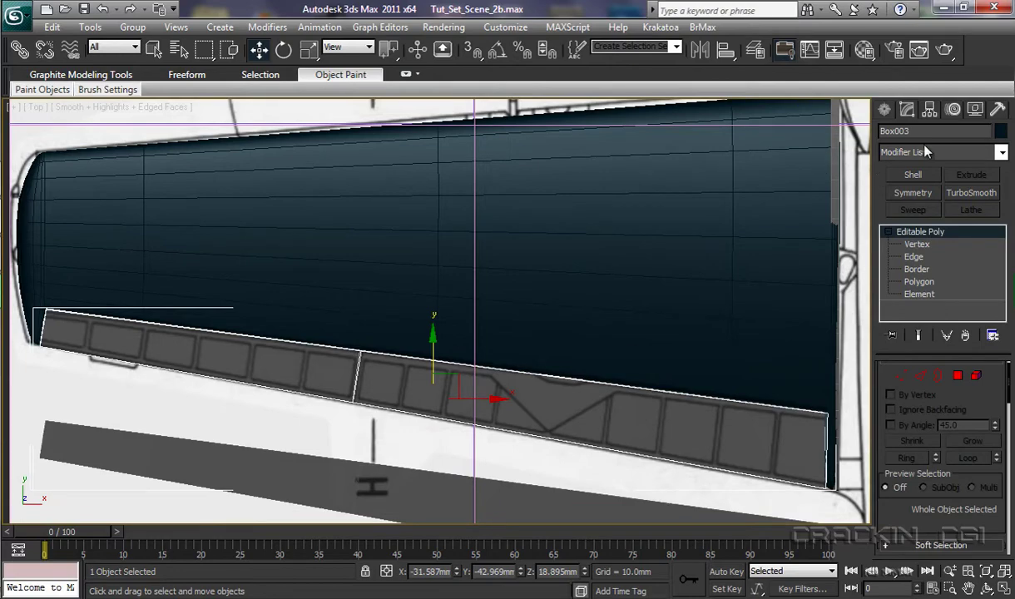
double_click(882, 130)
type("Aileron")
left_click(591, 303)
left_click(923, 130)
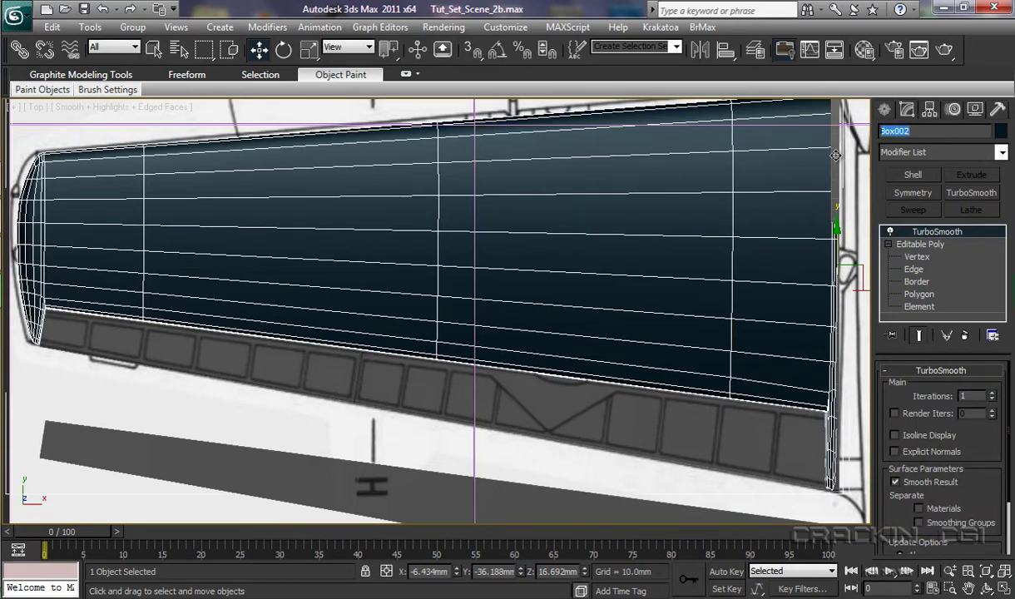
type("Wing_L")
- Delete the Aileron's right-hand 8 flap polygons at Polygon level
left_click(535, 405)
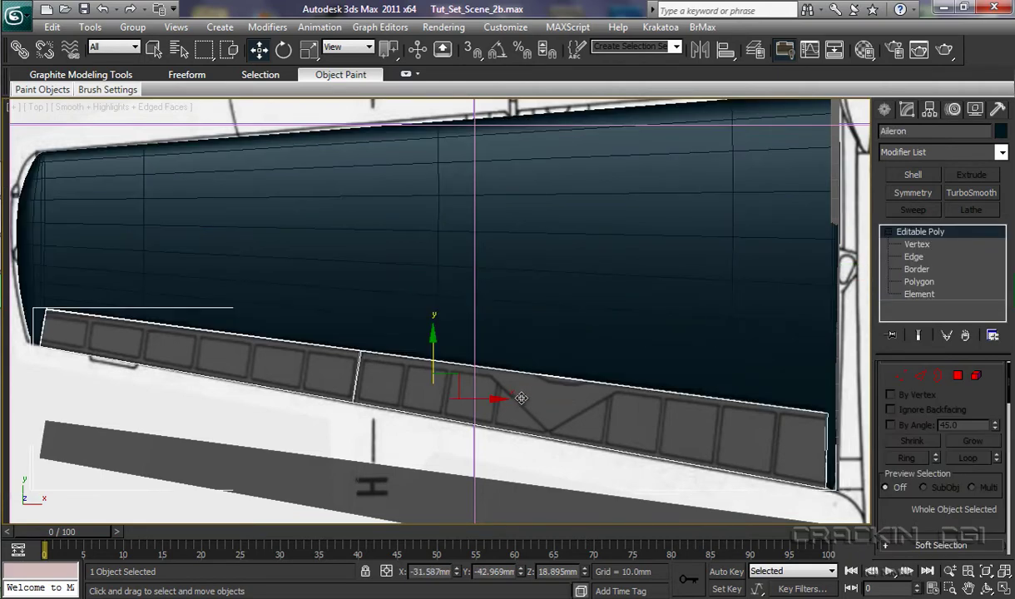
left_click(919, 282)
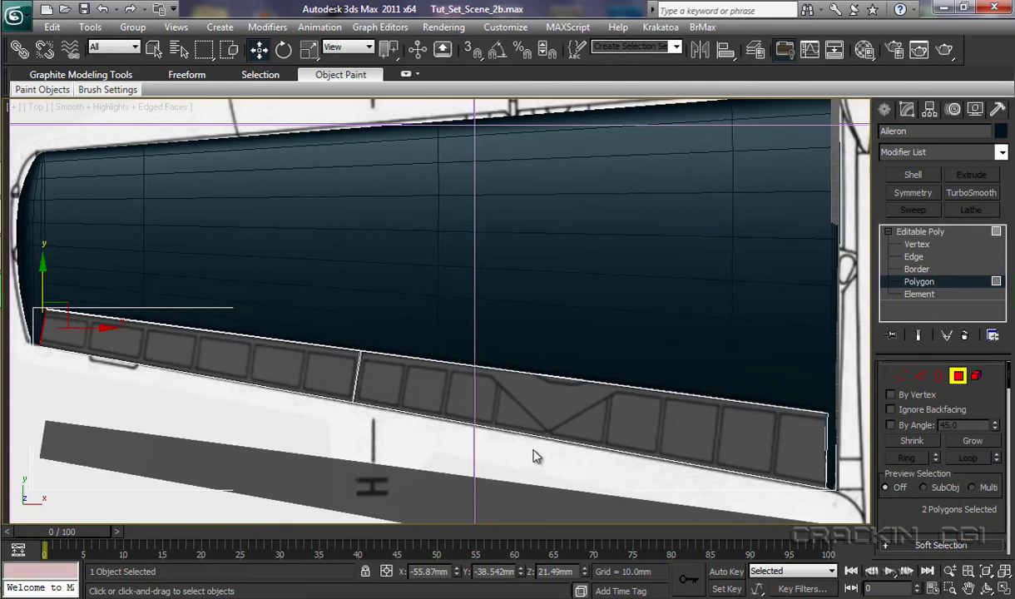
left_click_drag(539, 455, 559, 471)
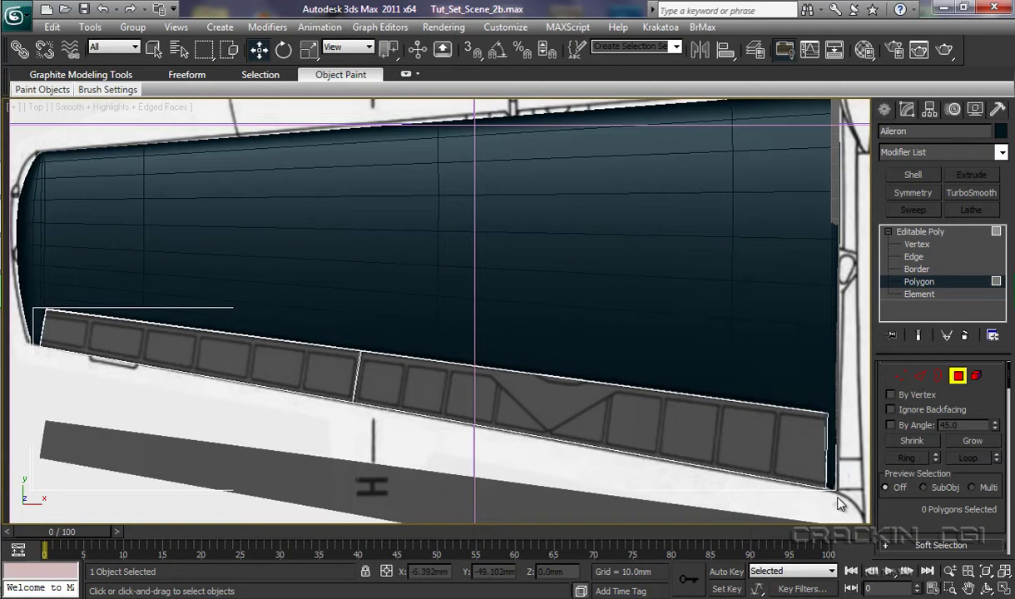
left_click_drag(821, 499, 553, 360)
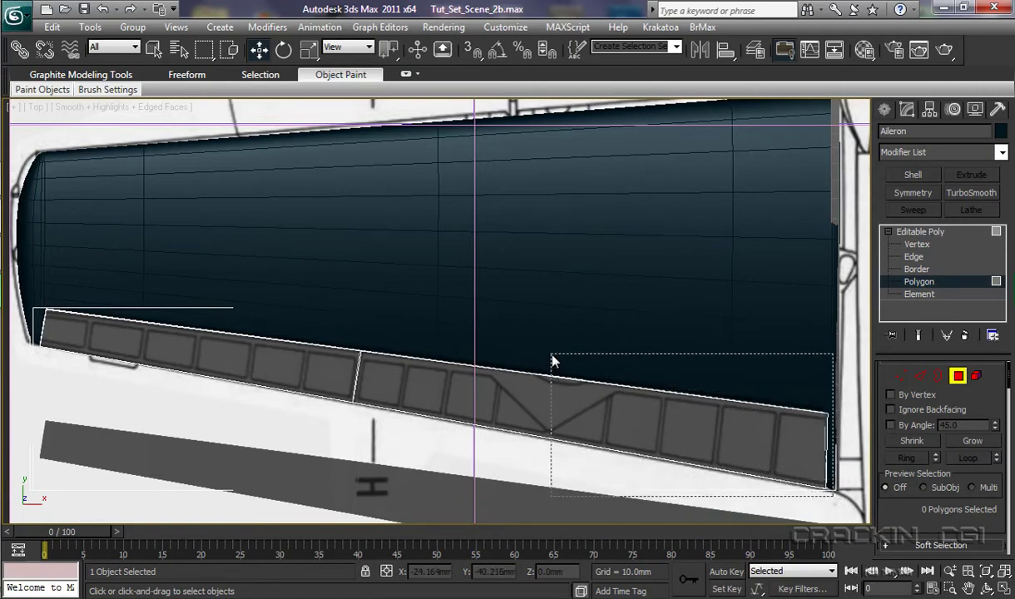
left_click_drag(553, 359, 555, 377)
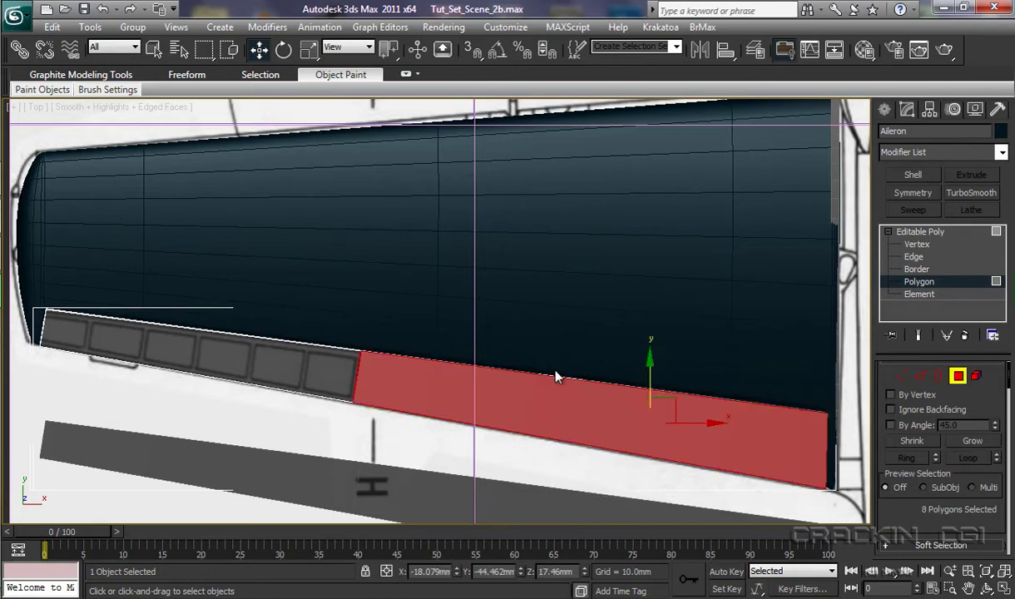
key("Delete")
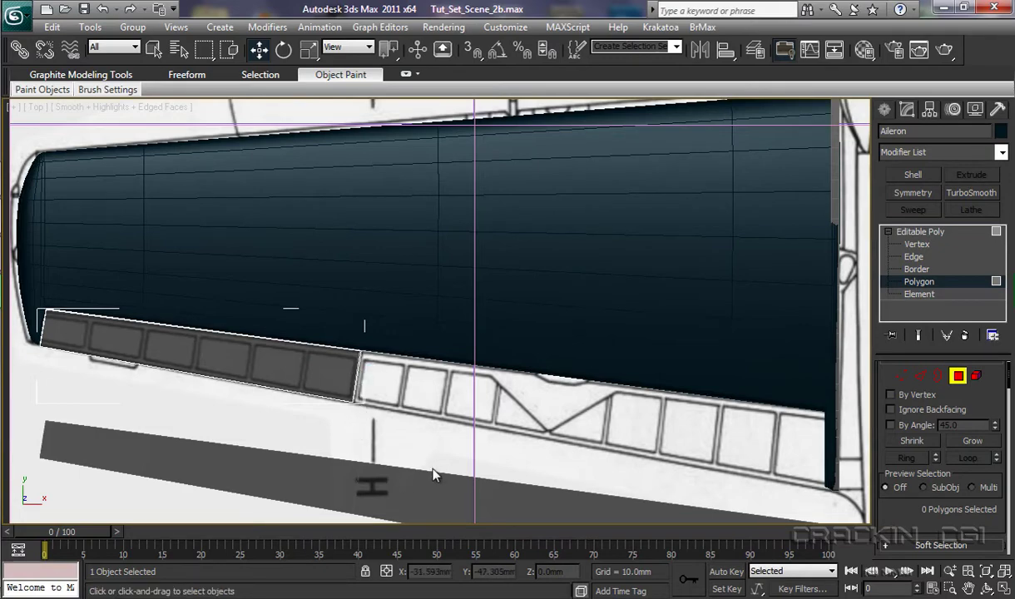
- Delete the Flap's left-hand 8 aileron polygons at Polygon level
left_click(923, 232)
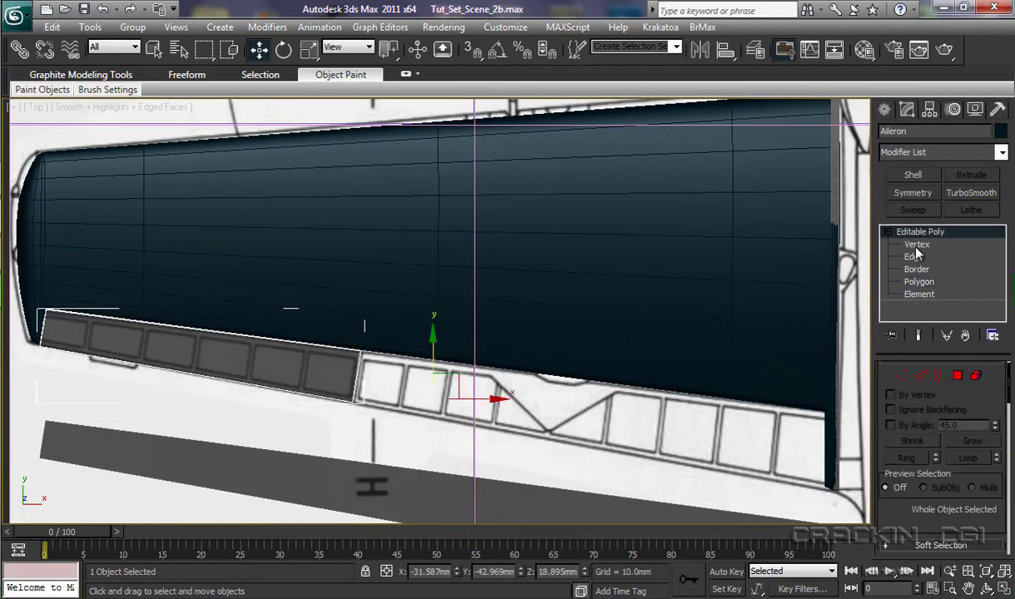
left_click(362, 480)
middle_click_drag(479, 466, 479, 378)
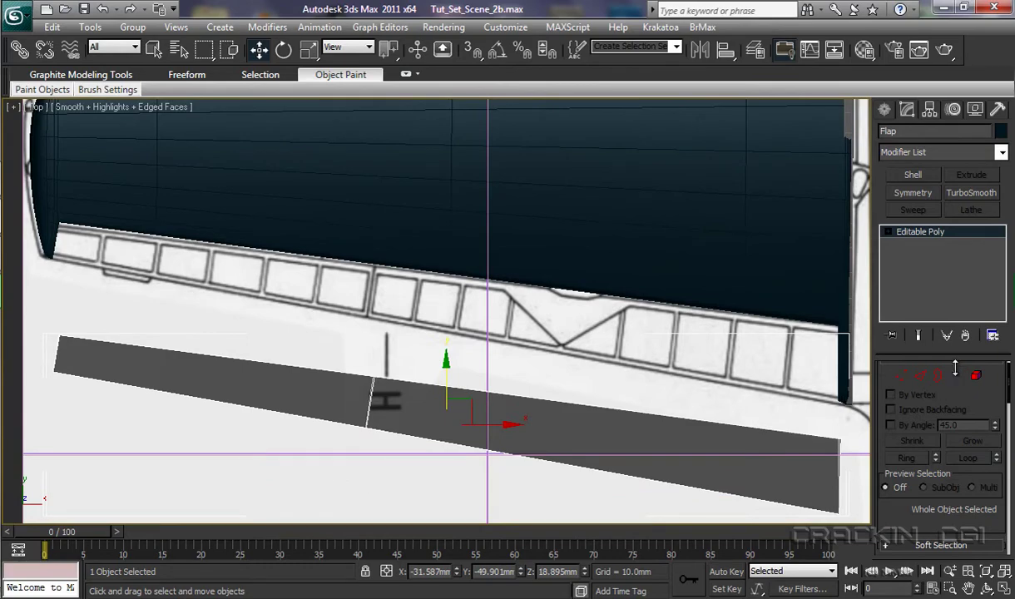
left_click(887, 233)
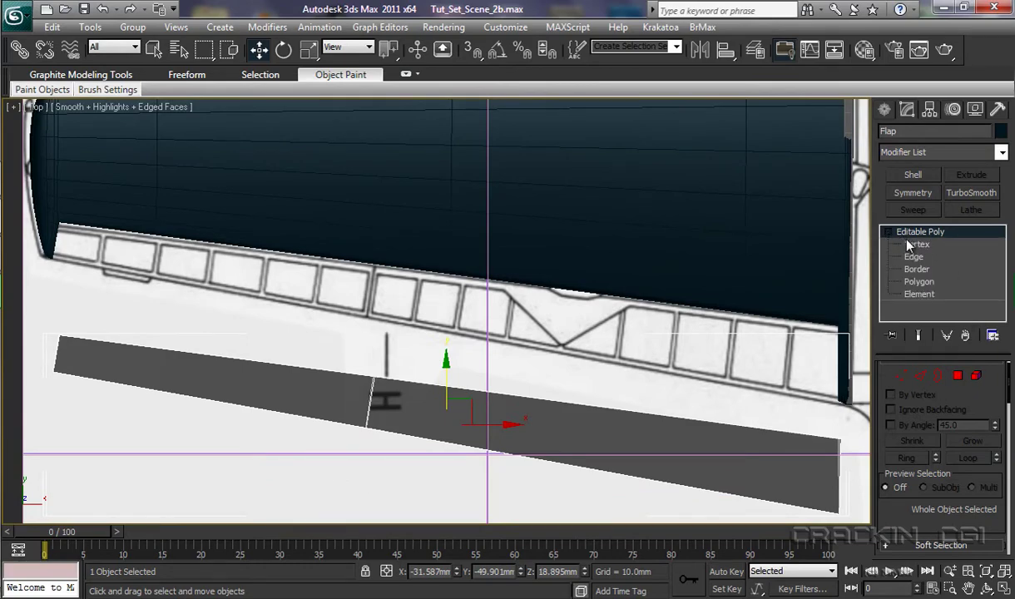
left_click(918, 281)
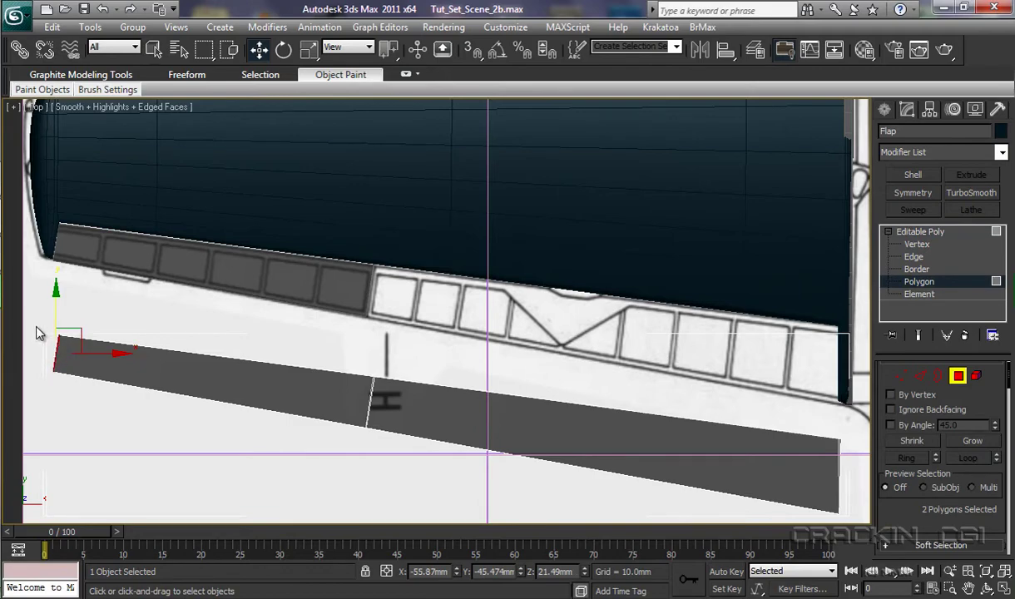
left_click_drag(35, 326, 271, 443)
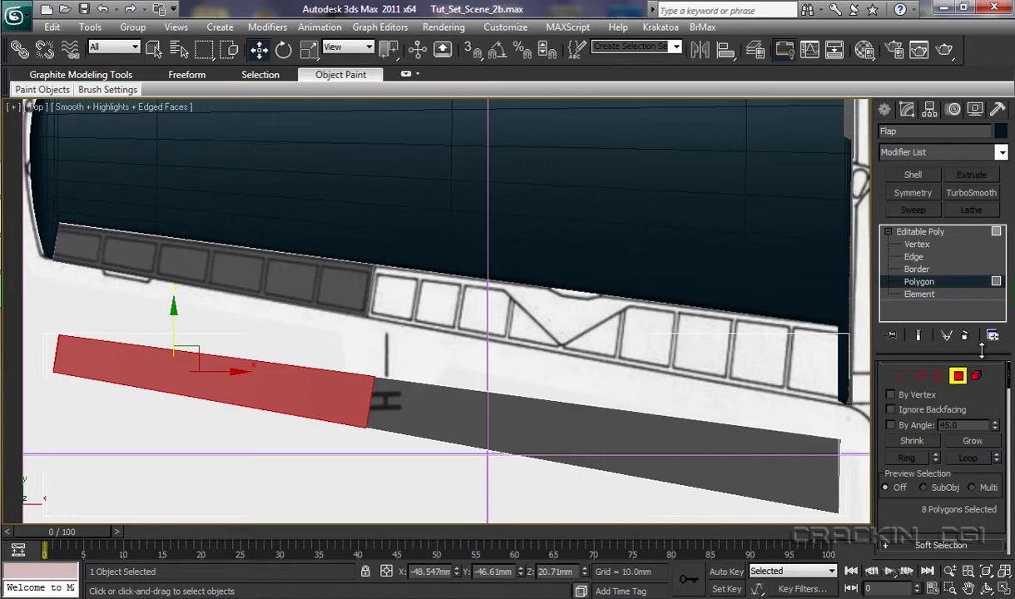
key("Delete")
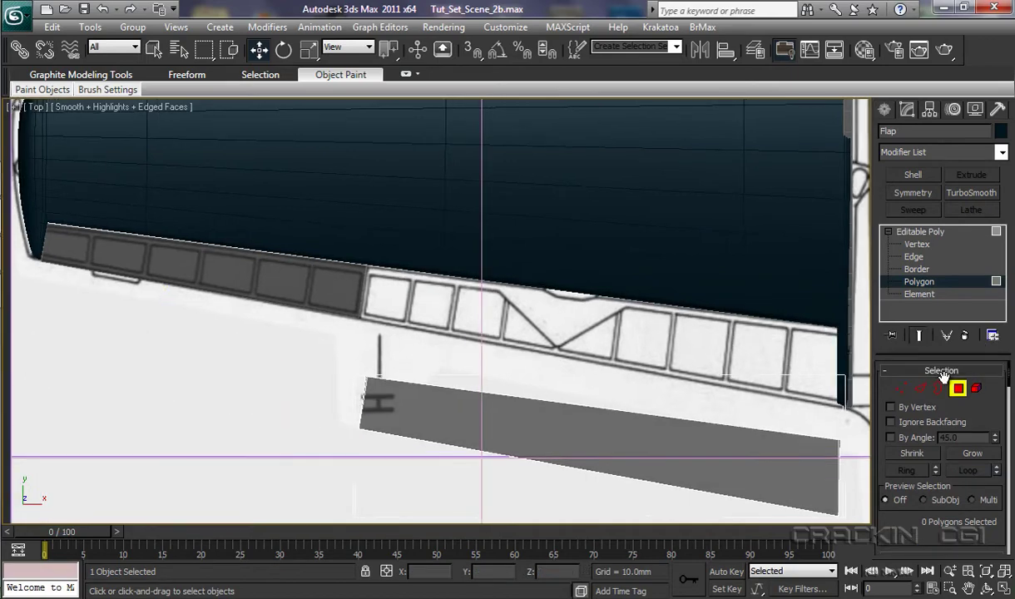
- Centre the Flap's pivot on the object with Affect Pivot Only
left_click(921, 233)
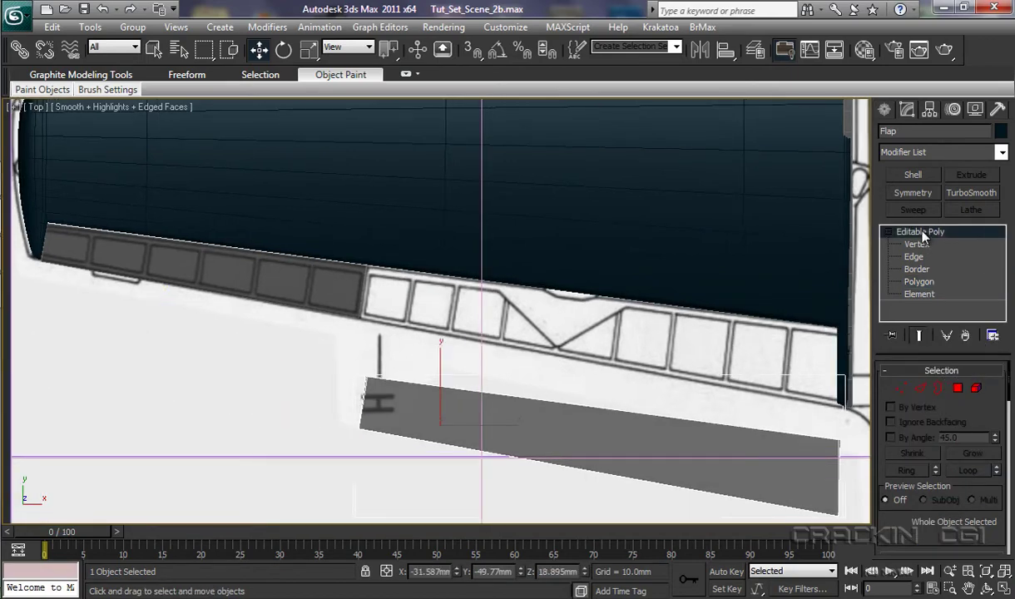
left_click(929, 111)
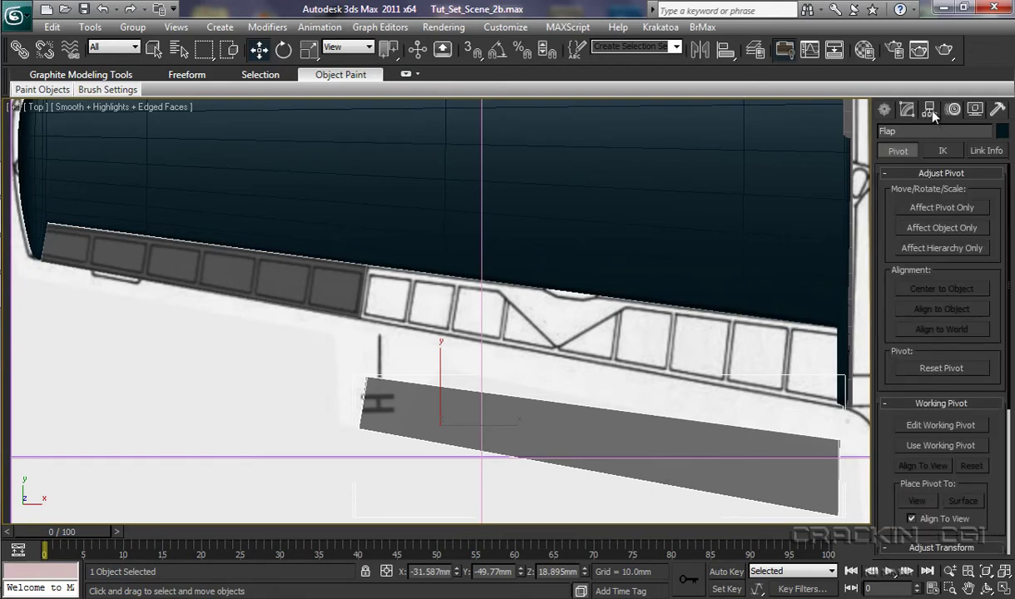
left_click(932, 209)
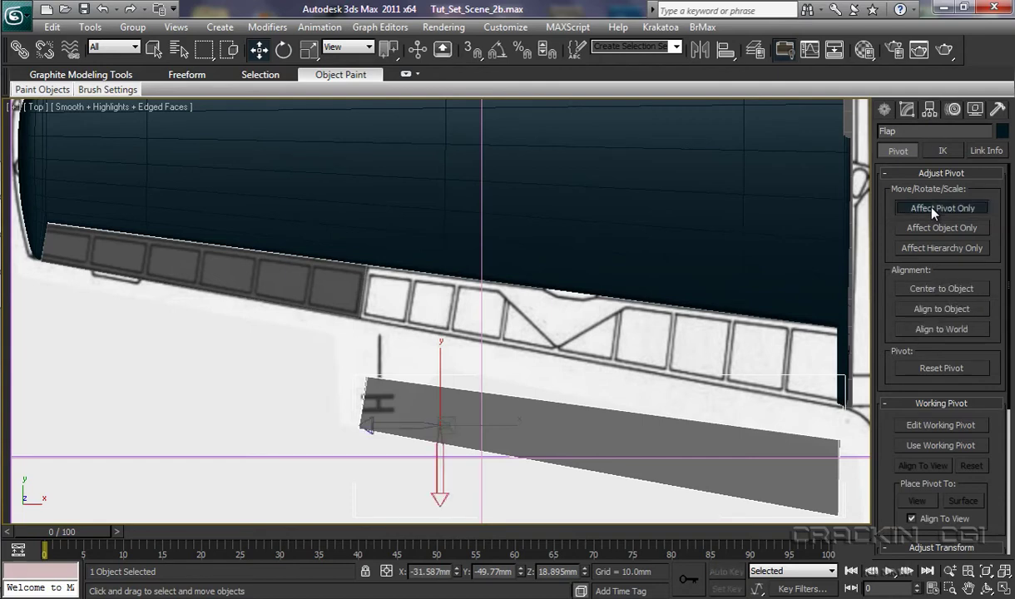
left_click(943, 288)
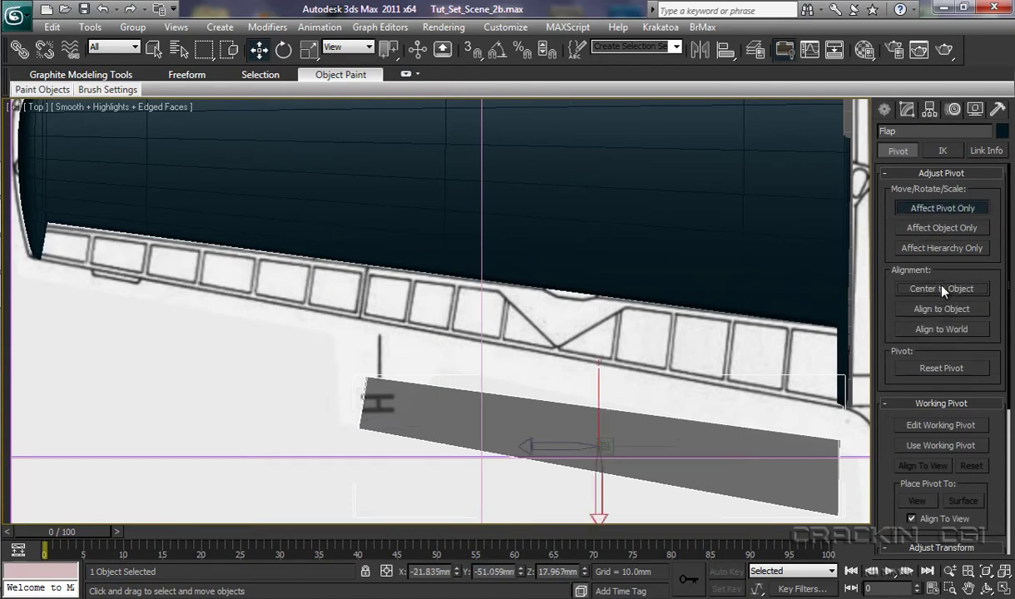
left_click(911, 208)
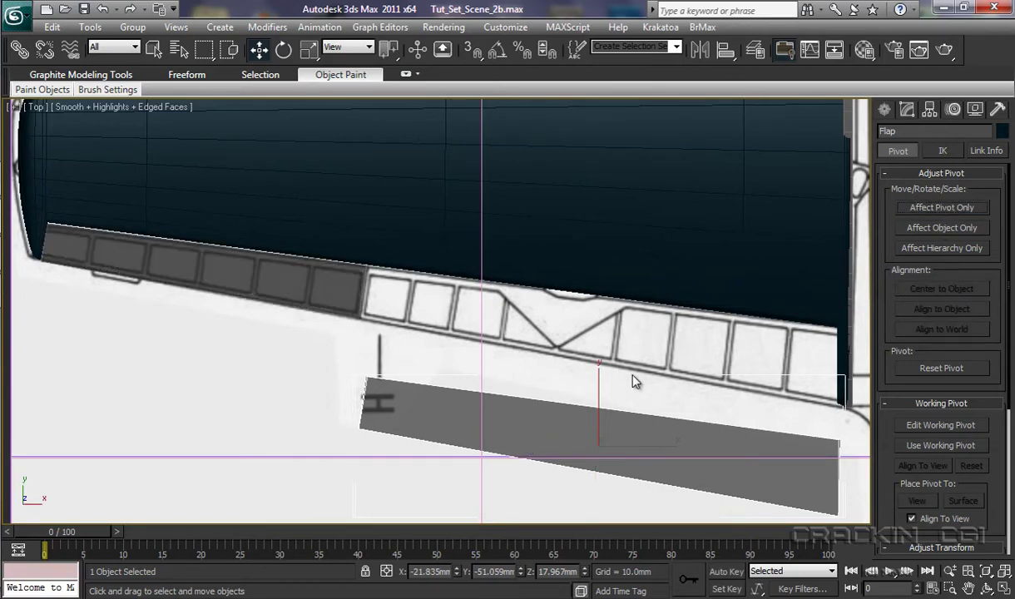
- Centre the Aileron's pivot on the object with Affect Pivot Only
left_click(230, 286)
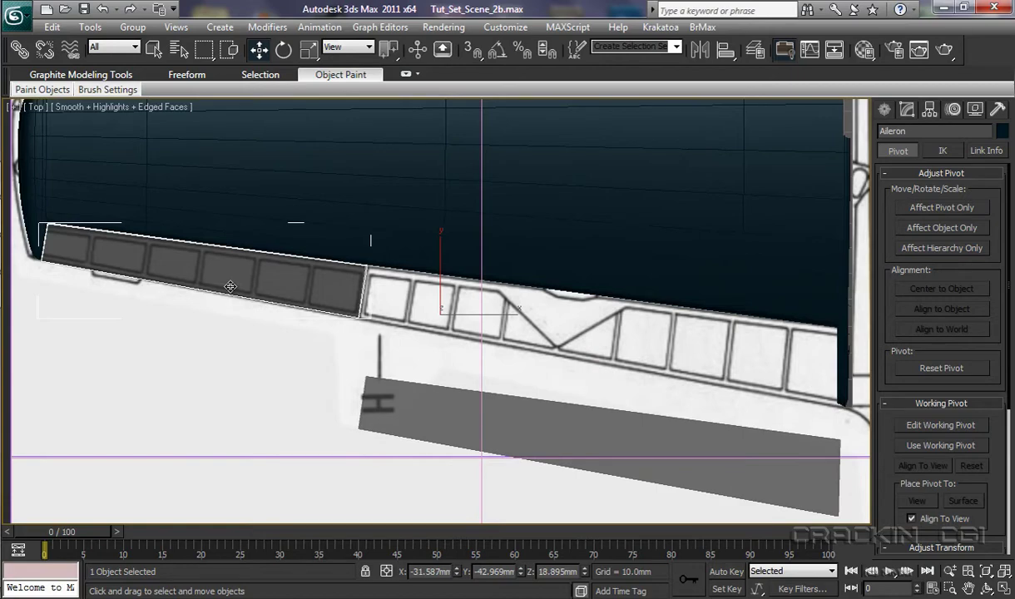
left_click(948, 209)
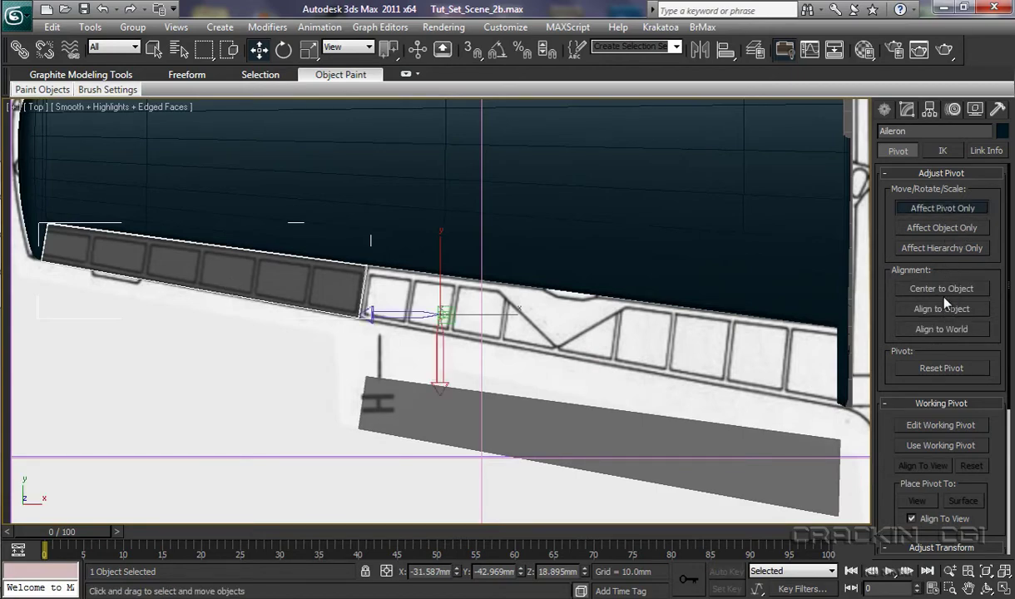
left_click(944, 291)
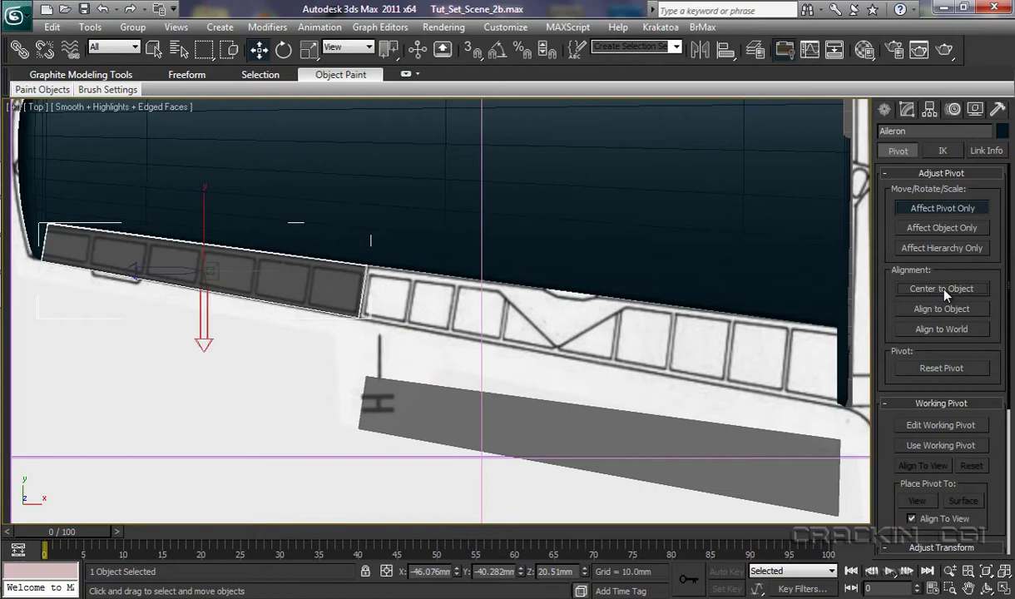
left_click(943, 209)
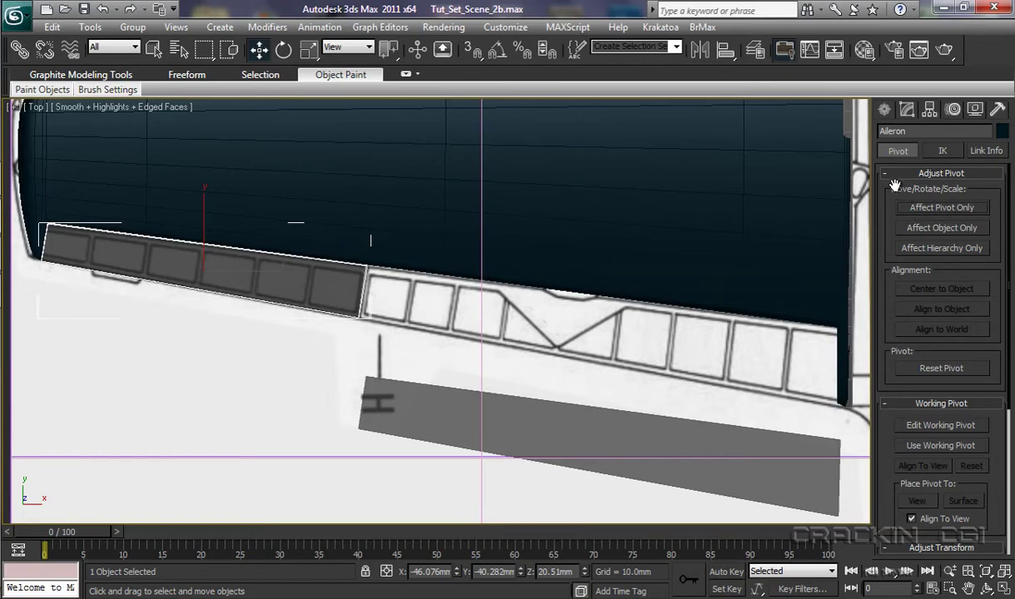
- In Perspective view, select the Flap, turn off See-Through with Alt+X, and zoom in on it
left_click(911, 120)
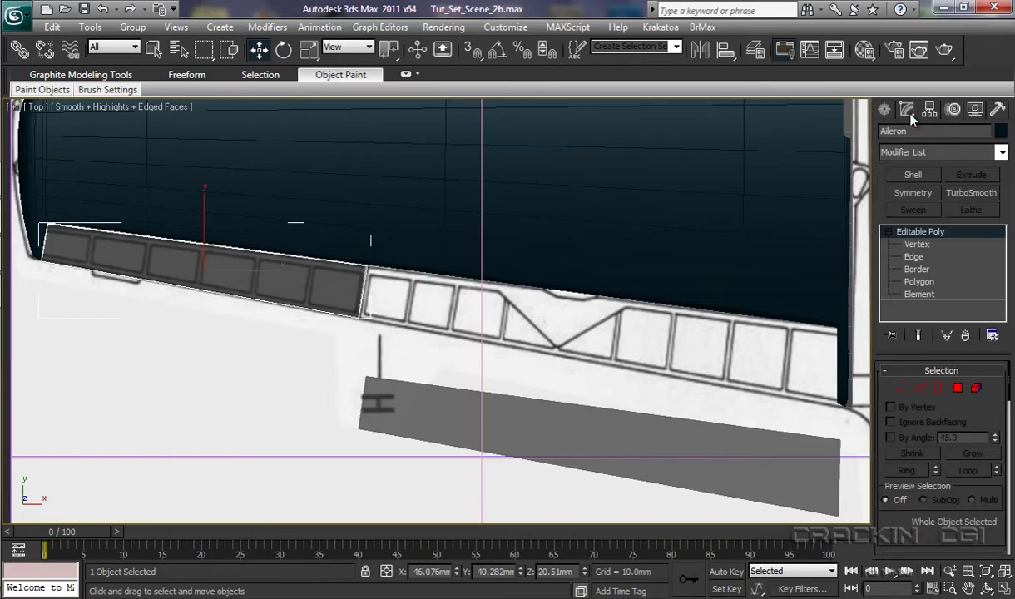
key("p")
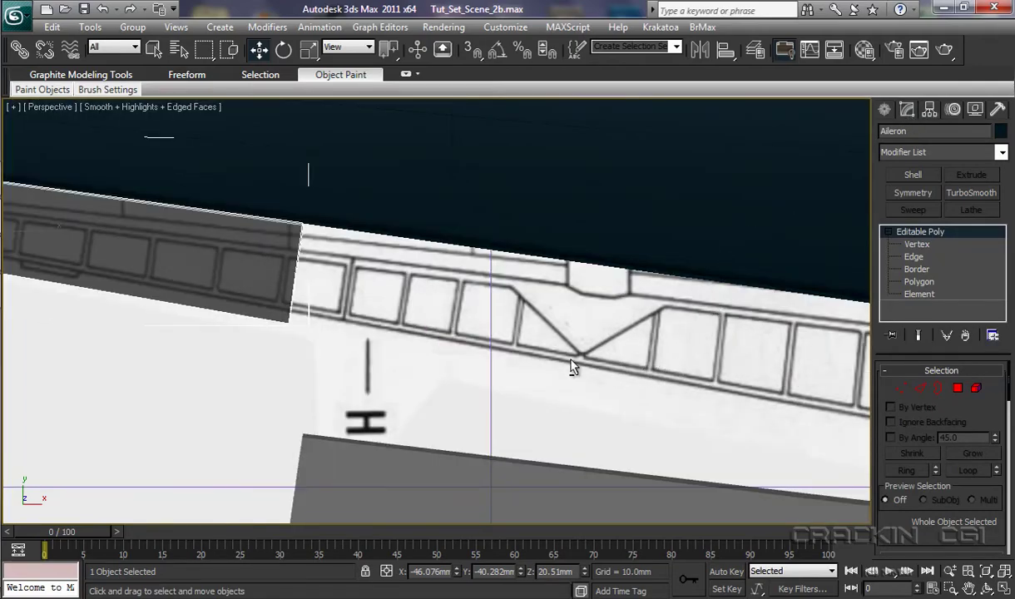
middle_click_drag(573, 363, 703, 252, "alt")
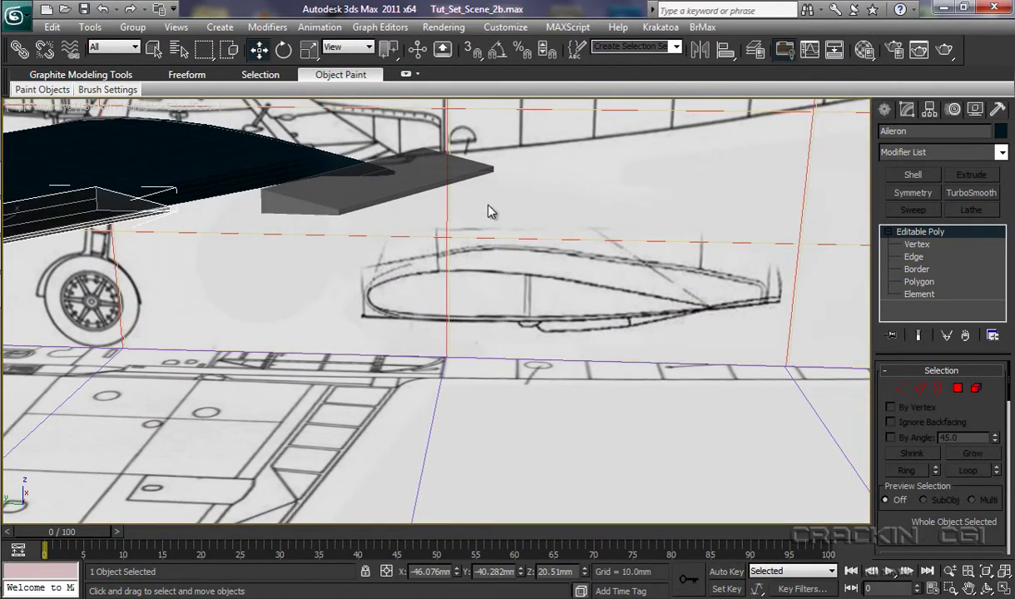
left_click(351, 193)
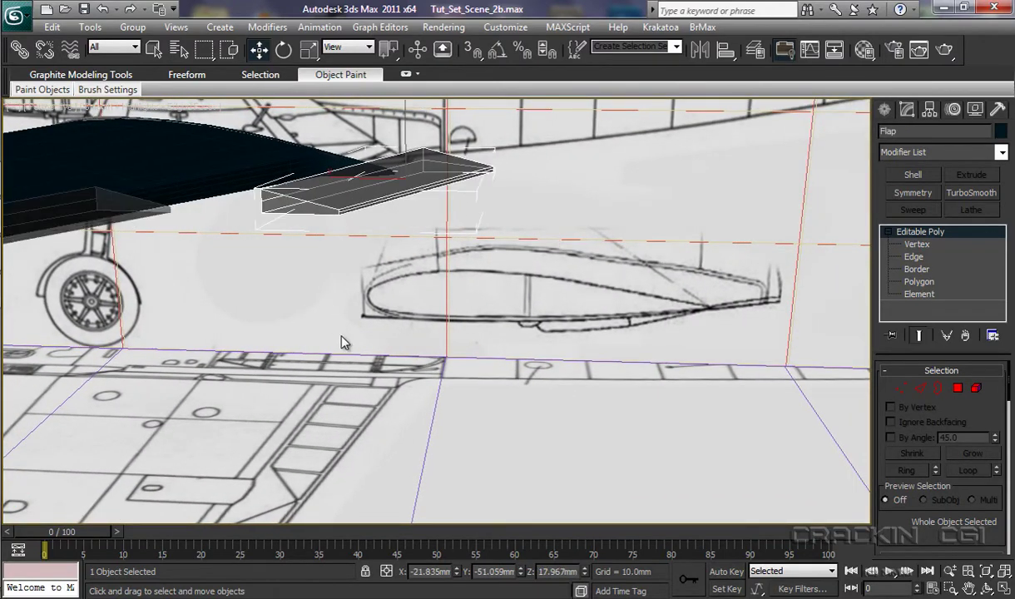
key("alt")
key("alt+x")
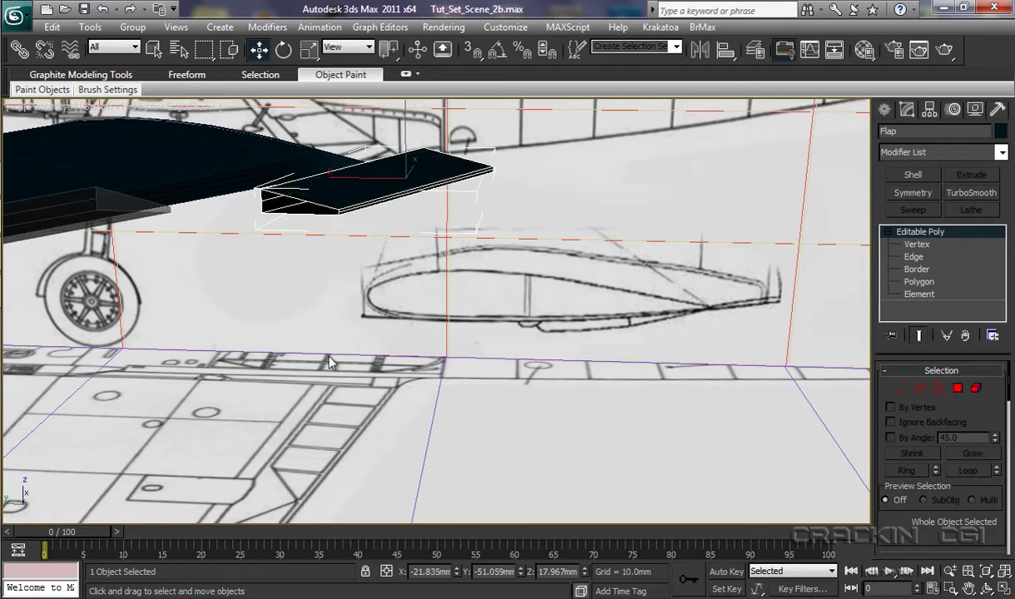
middle_click_drag(321, 350, 461, 442)
scroll(574, 420, "up", 6)
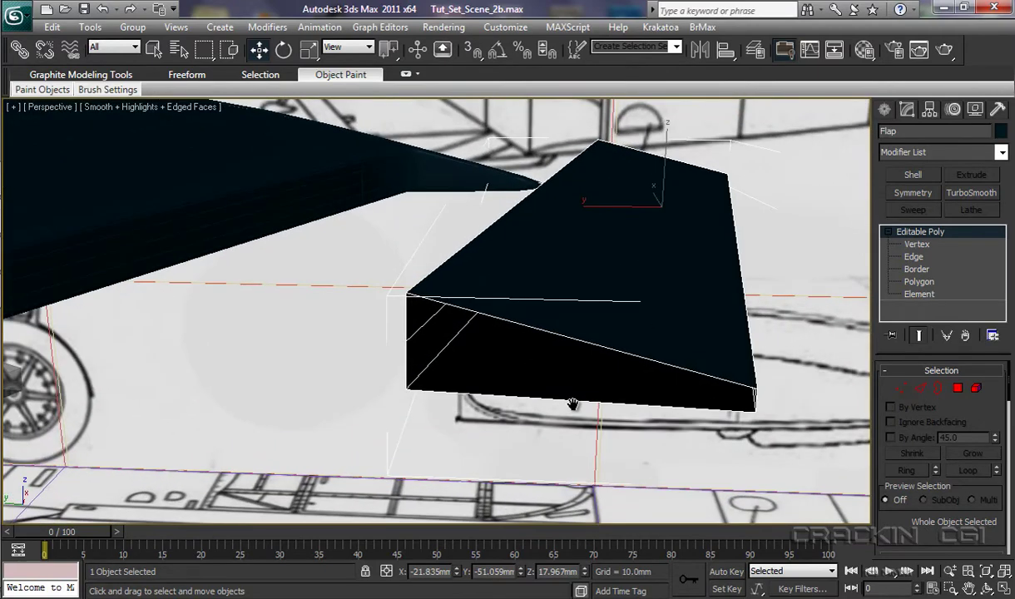
middle_click_drag(573, 408, 555, 386)
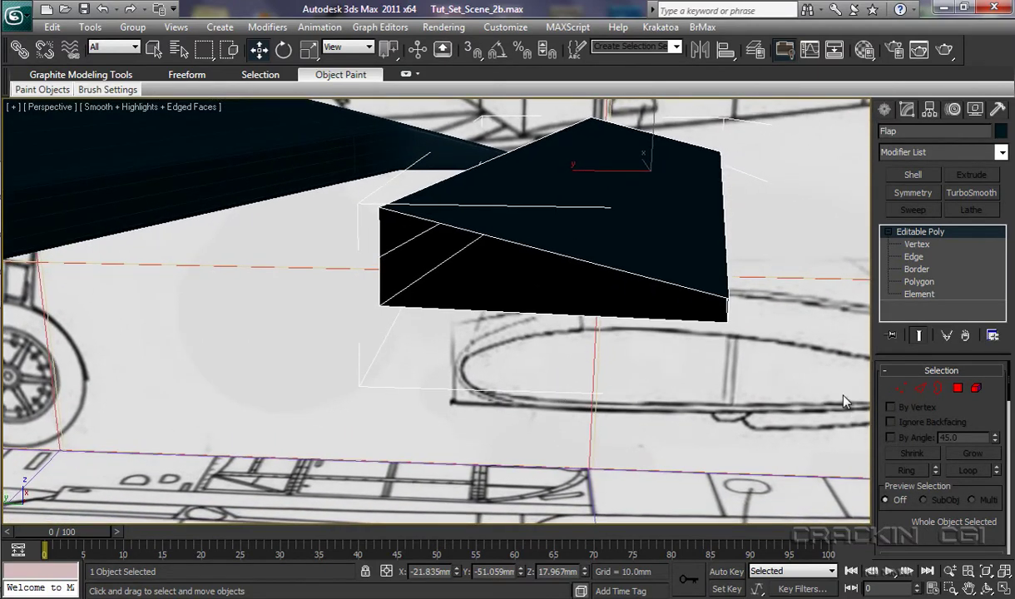
- Bridge the Flap's slanted top edge to its bottom edge with 2 segments
left_click(915, 257)
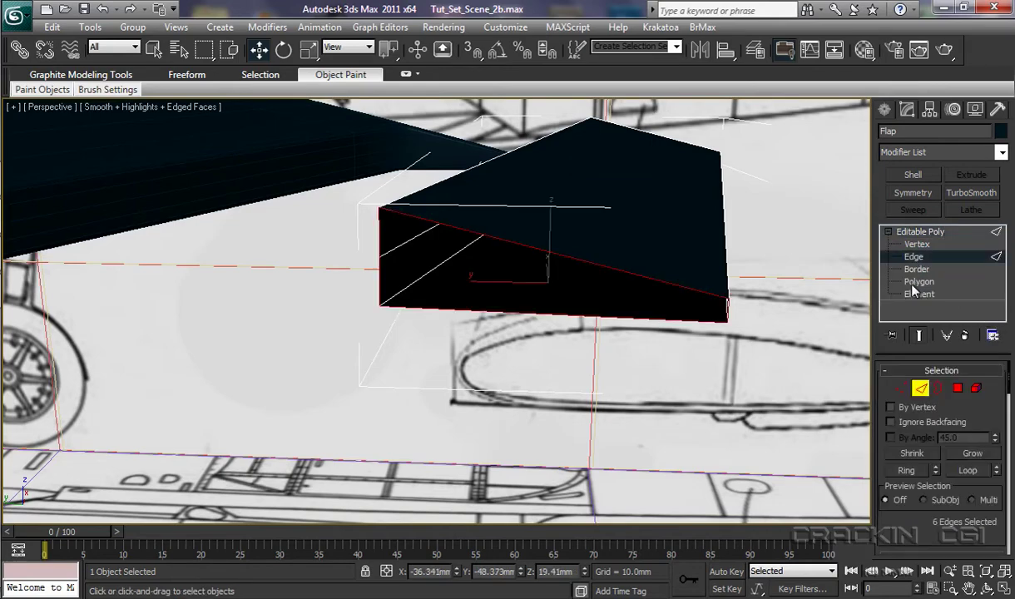
left_click(715, 358)
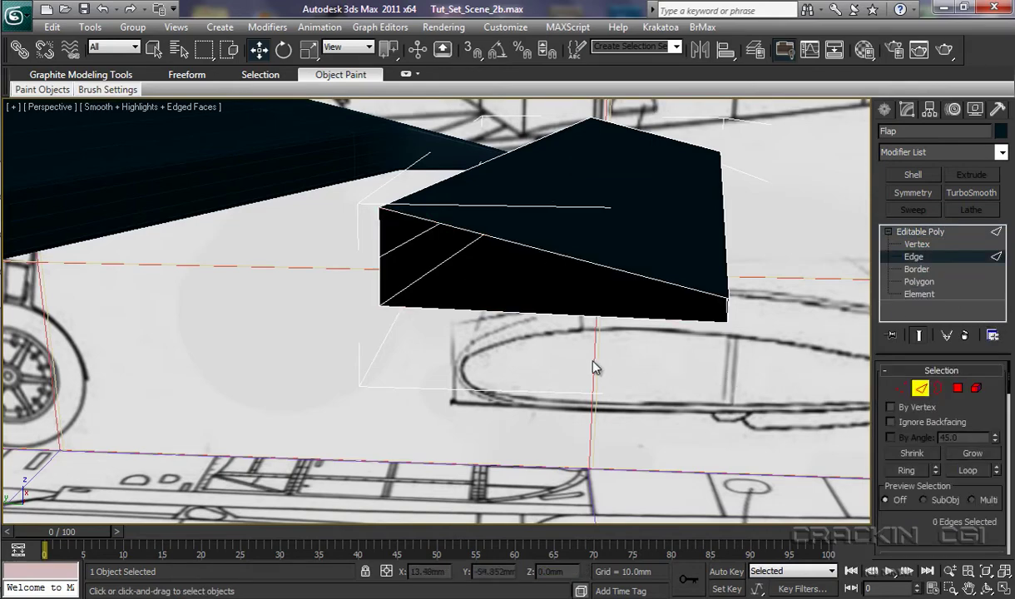
left_click(524, 247)
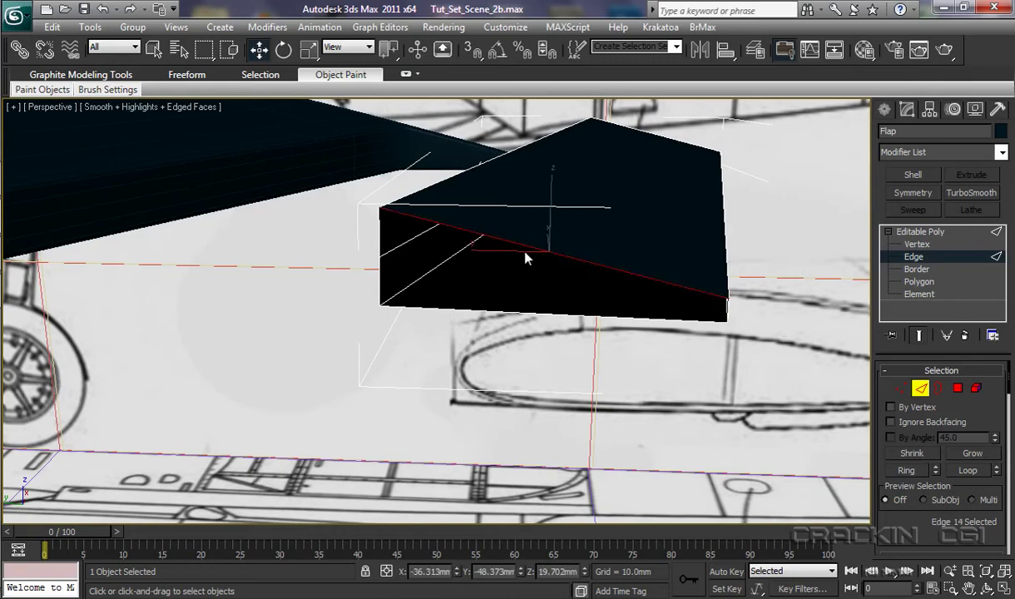
left_click(524, 311, "ctrl")
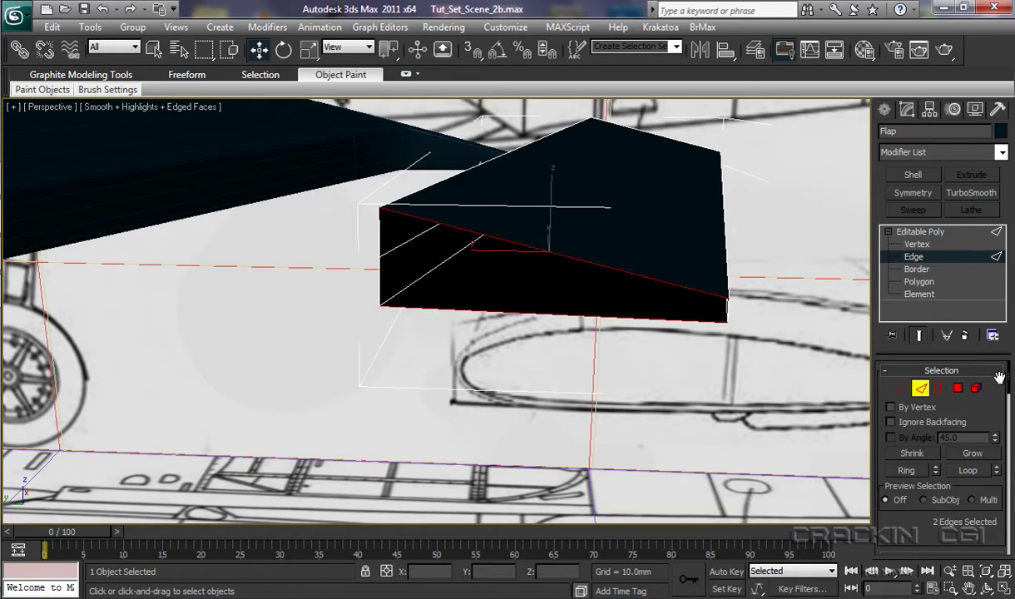
left_click_drag(1008, 382, 1008, 503)
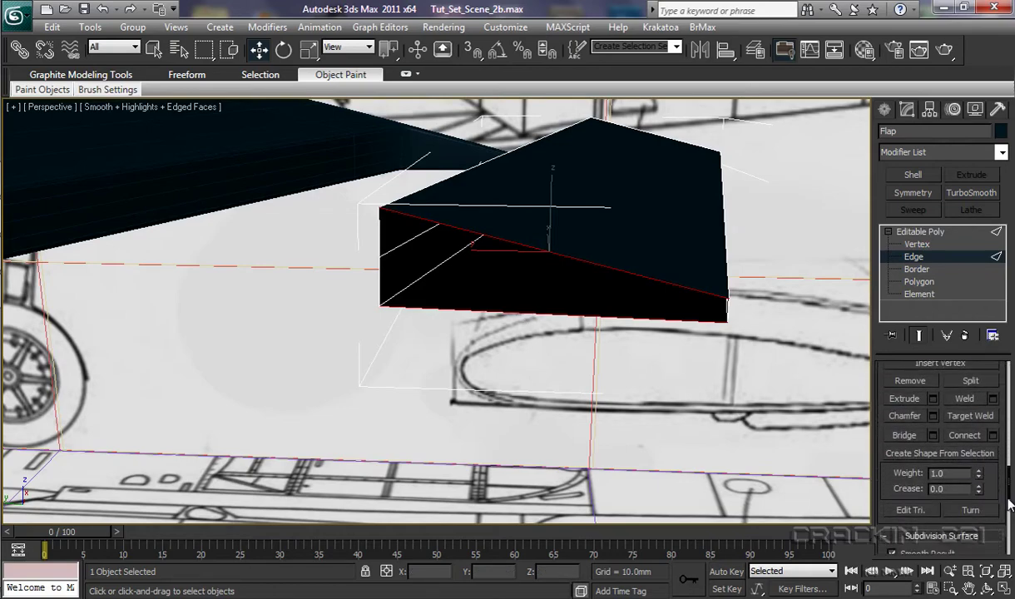
left_click(933, 435)
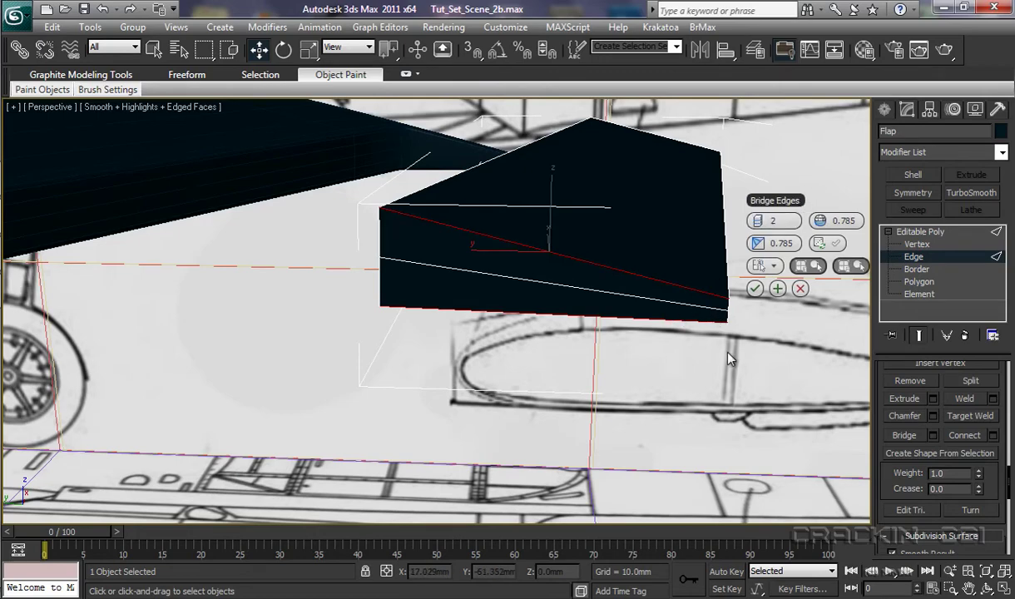
left_click(755, 288)
left_click(915, 244)
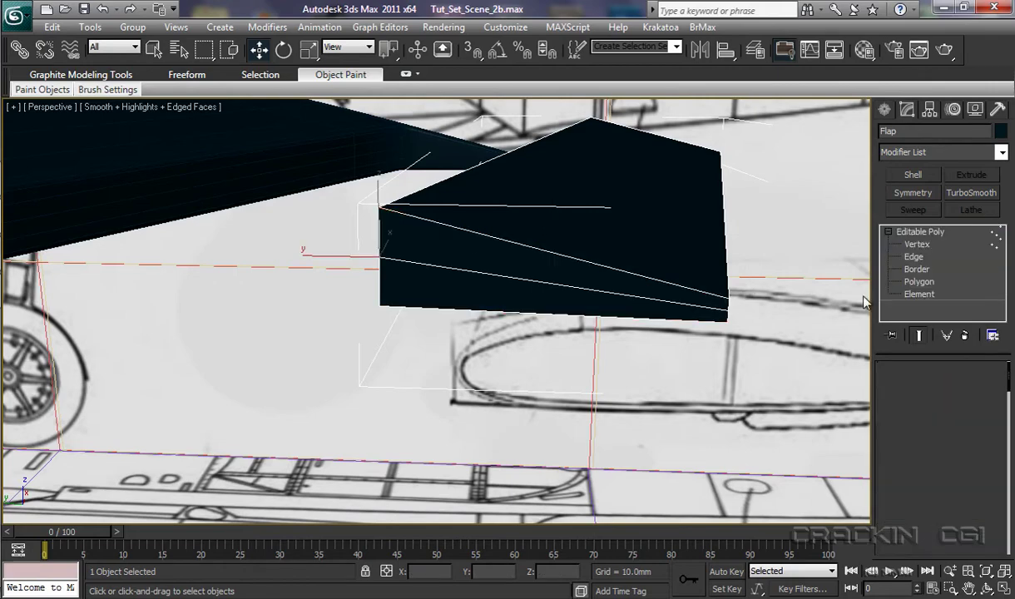
left_click(724, 310)
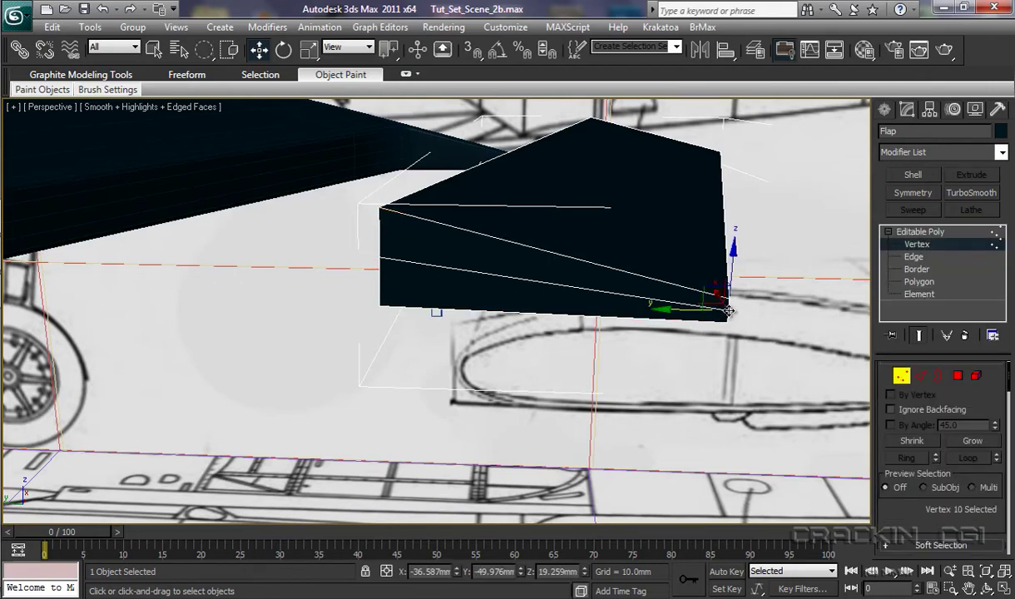
mouse_move(668, 309)
left_mouse_down()
mouse_move(715, 317)
mouse_move(681, 320)
left_mouse_up()
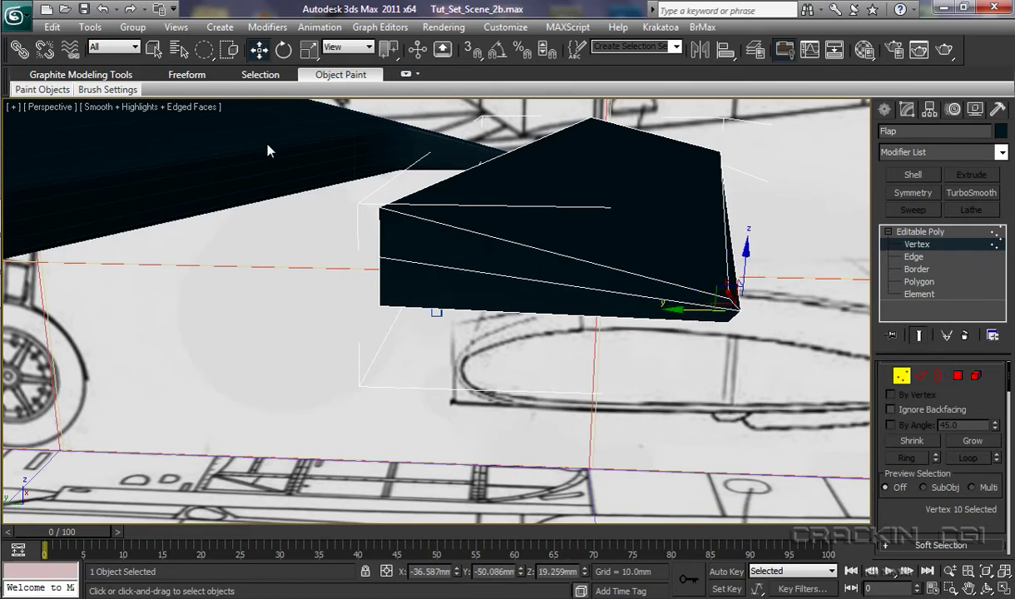
left_click(104, 10)
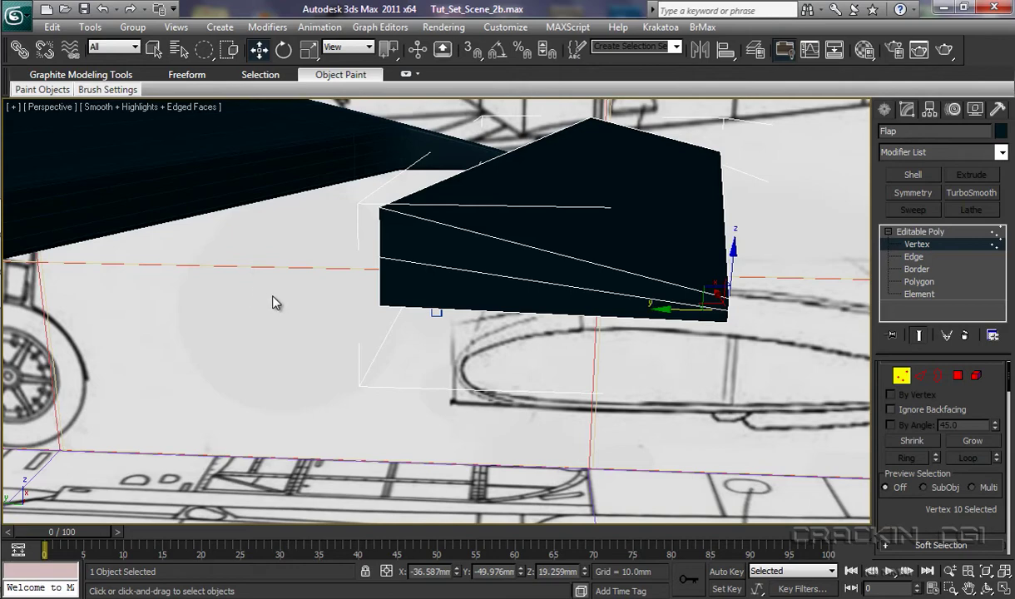
scroll(281, 304, "down", 3)
middle_click_drag(281, 303, 286, 327, "alt")
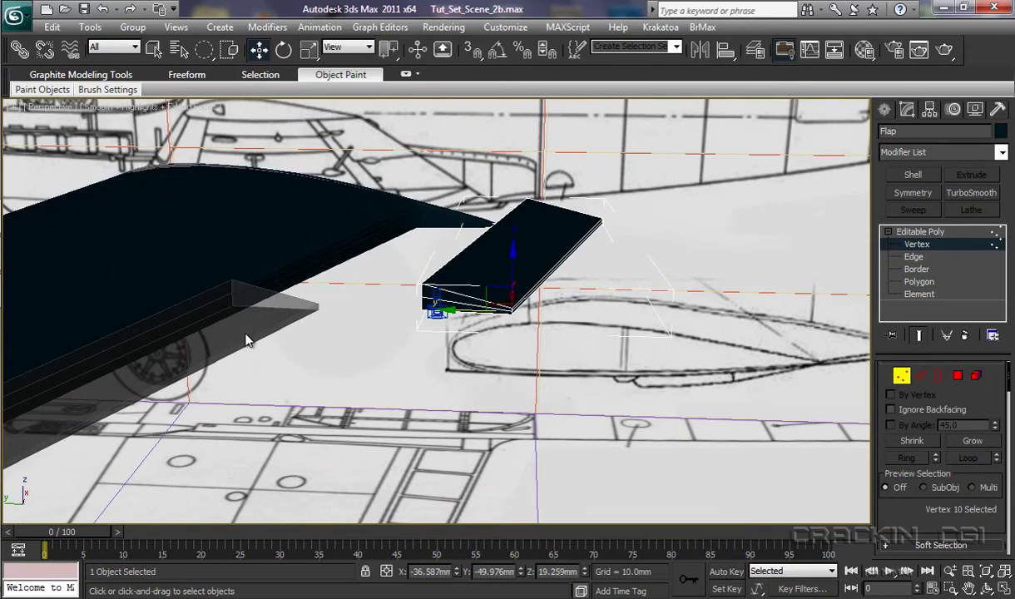
- Select the Aileron and pick its two open-end edges in Edge mode
left_click(918, 233)
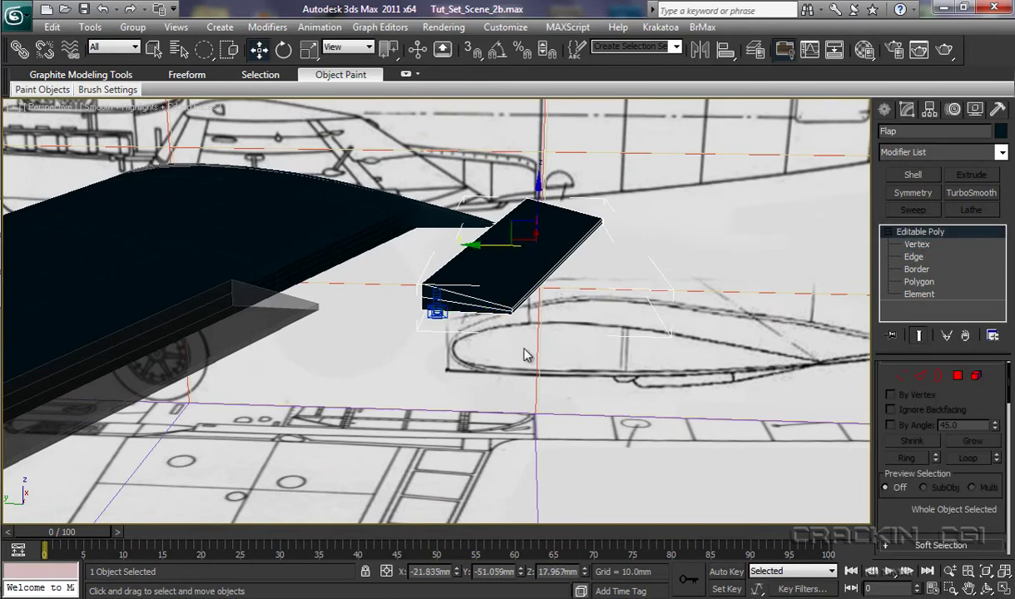
left_click(279, 322)
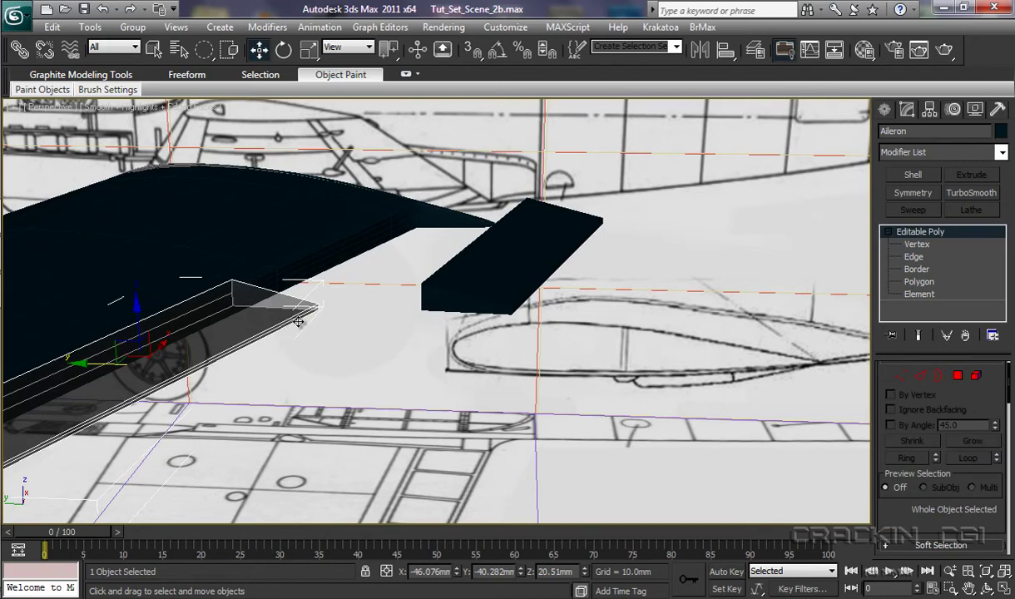
left_click(914, 257)
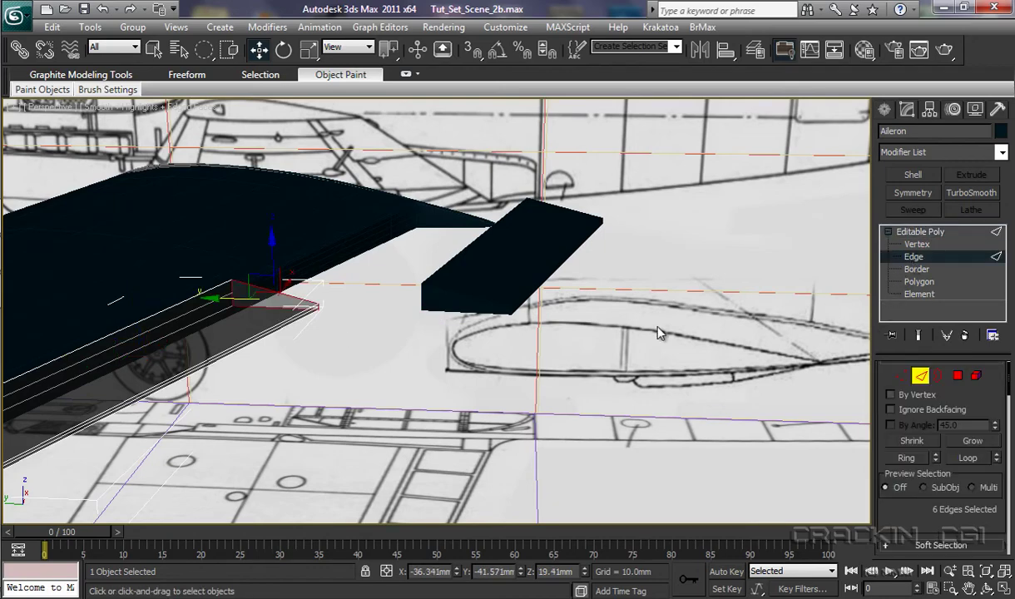
left_click(331, 346)
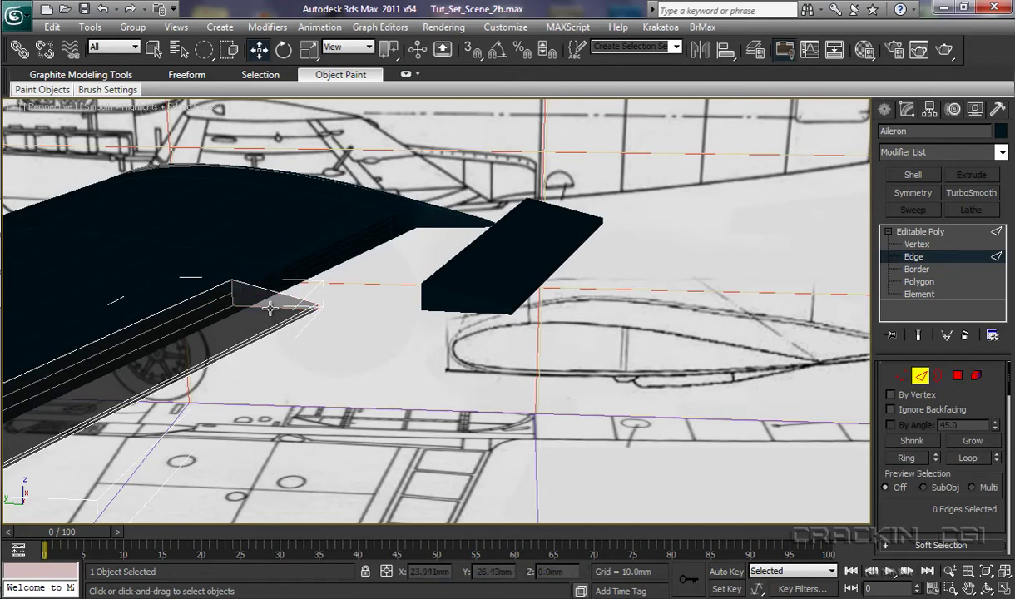
left_click(270, 309)
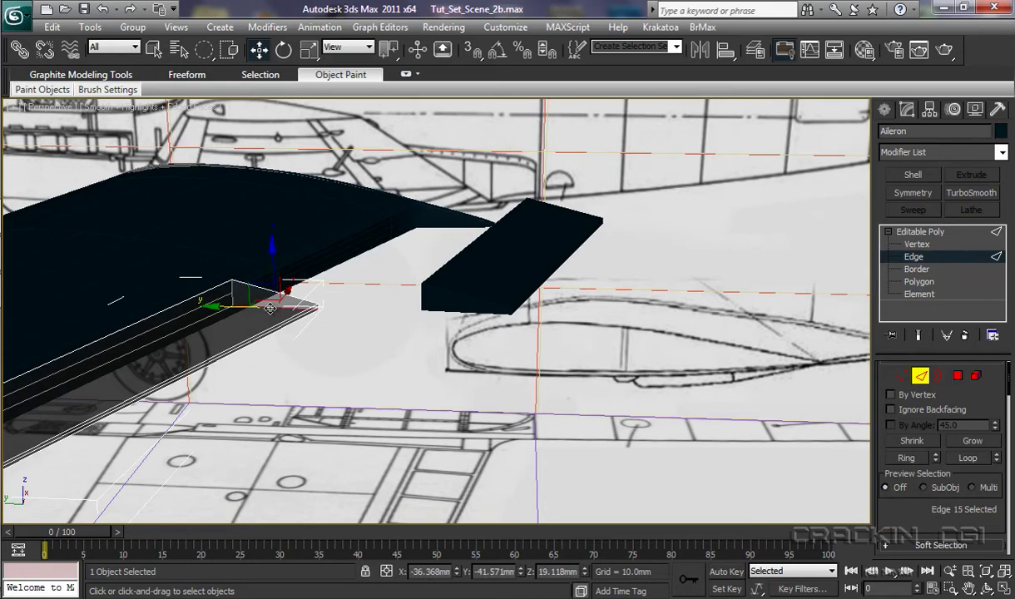
left_click(267, 288, "ctrl")
- Bridge the two Aileron end edges with 2 segments to close its end
scroll(1008, 382, "down", 3)
scroll(1008, 382, "down", 10)
scroll(966, 475, "down", 4)
left_click(932, 426)
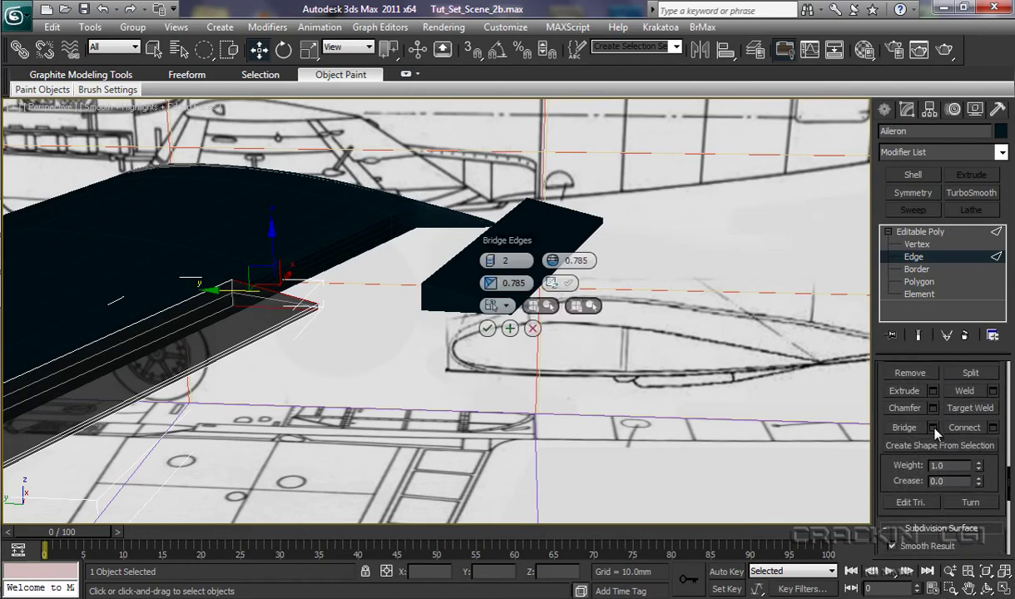
left_click(488, 330)
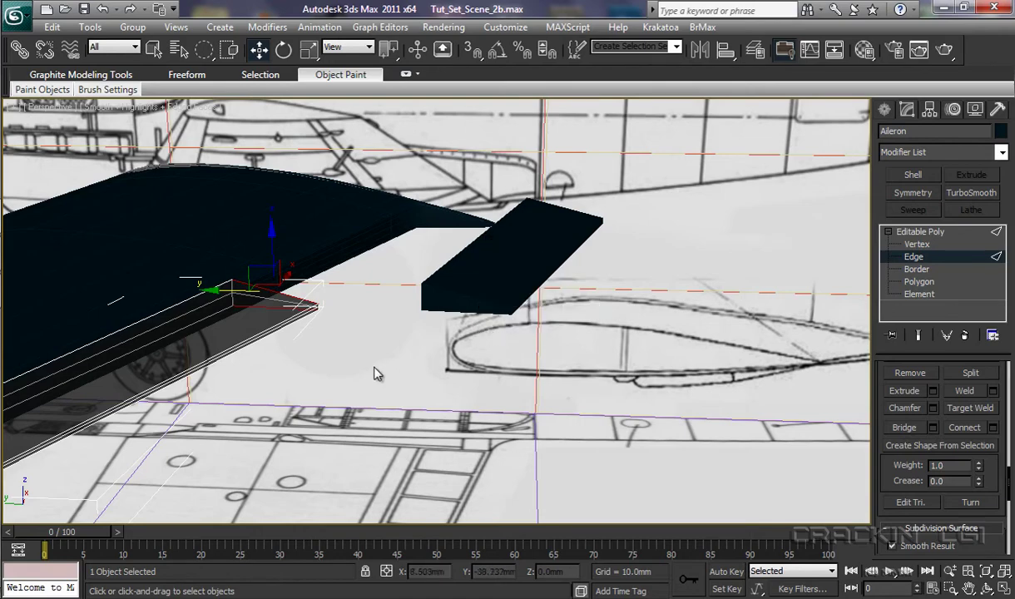
- Zoom in on the aileron tip, trial-slide a corner vertex along Y, then undo it
left_click(918, 245)
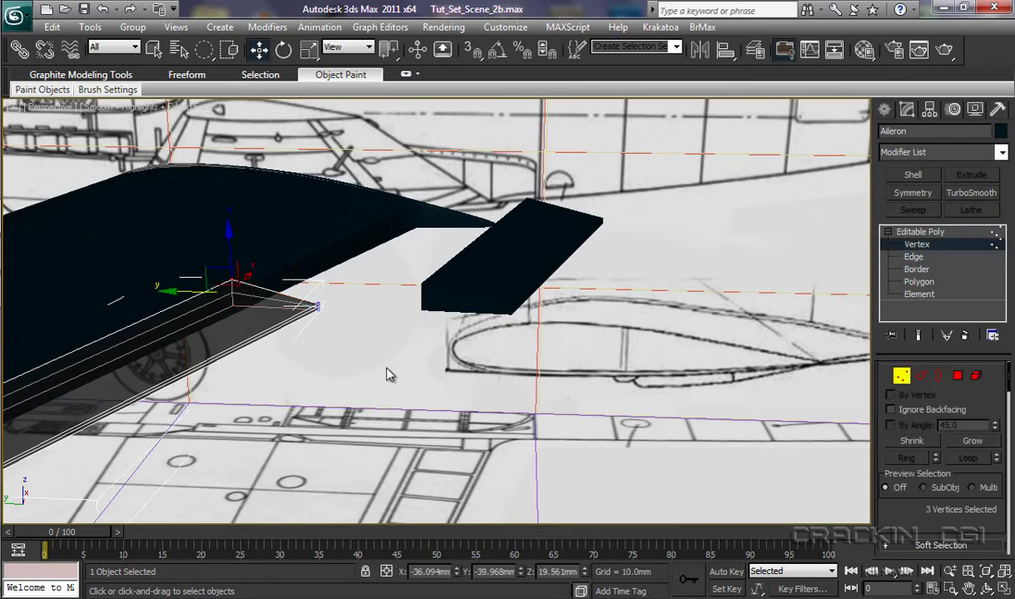
scroll(349, 376, "up", 5)
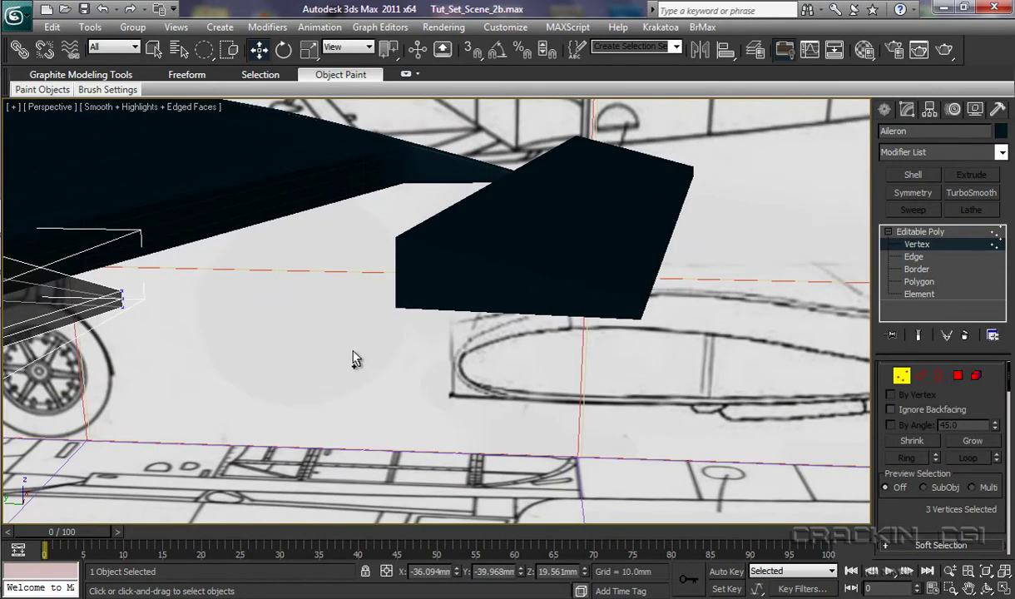
middle_click_drag(272, 351, 445, 363, "alt")
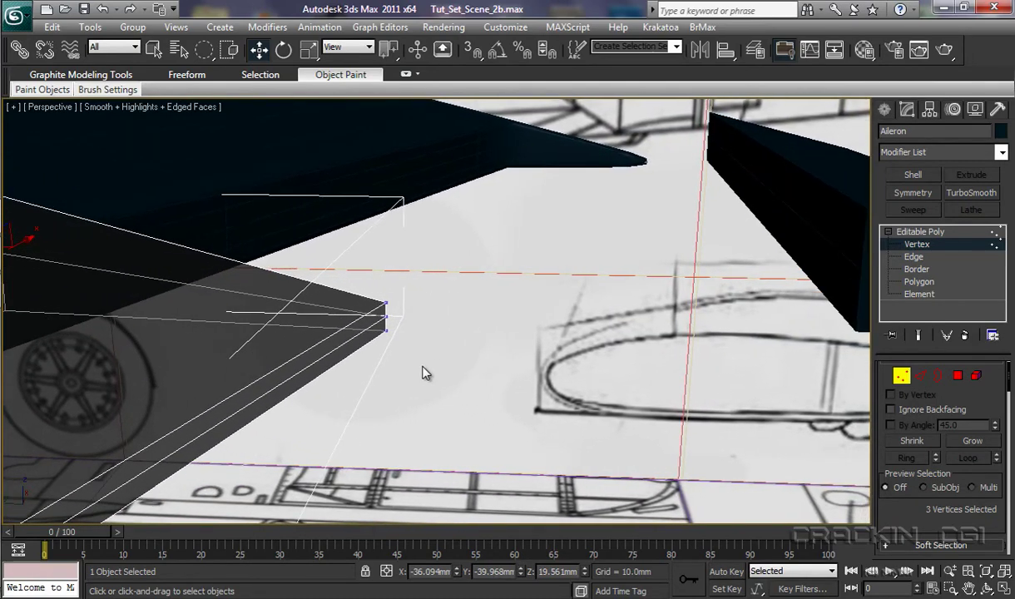
left_click(387, 317)
left_click_drag(332, 315, 369, 332)
left_click(103, 10)
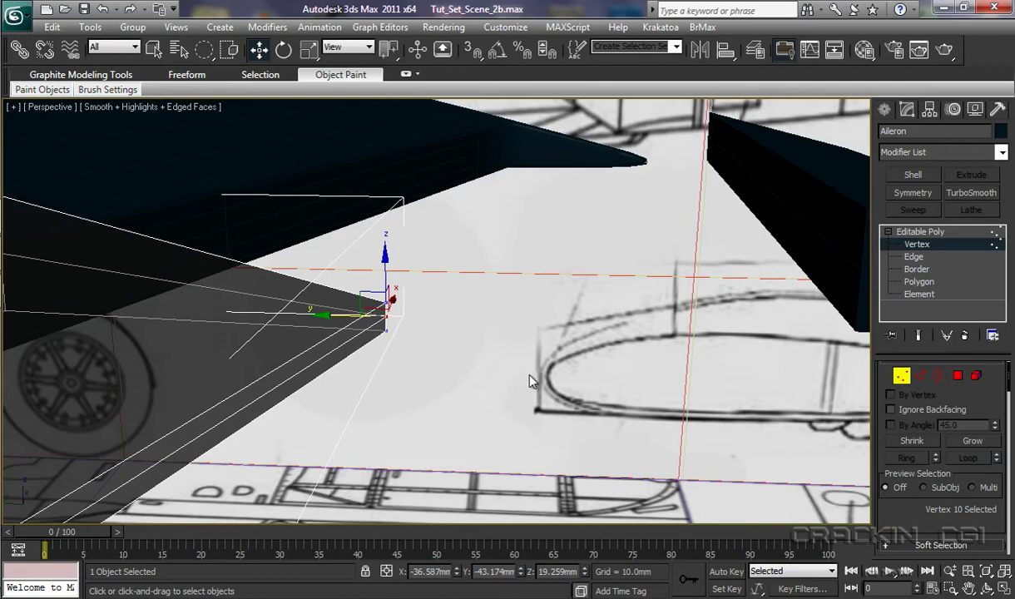
scroll(649, 359, "up", 6)
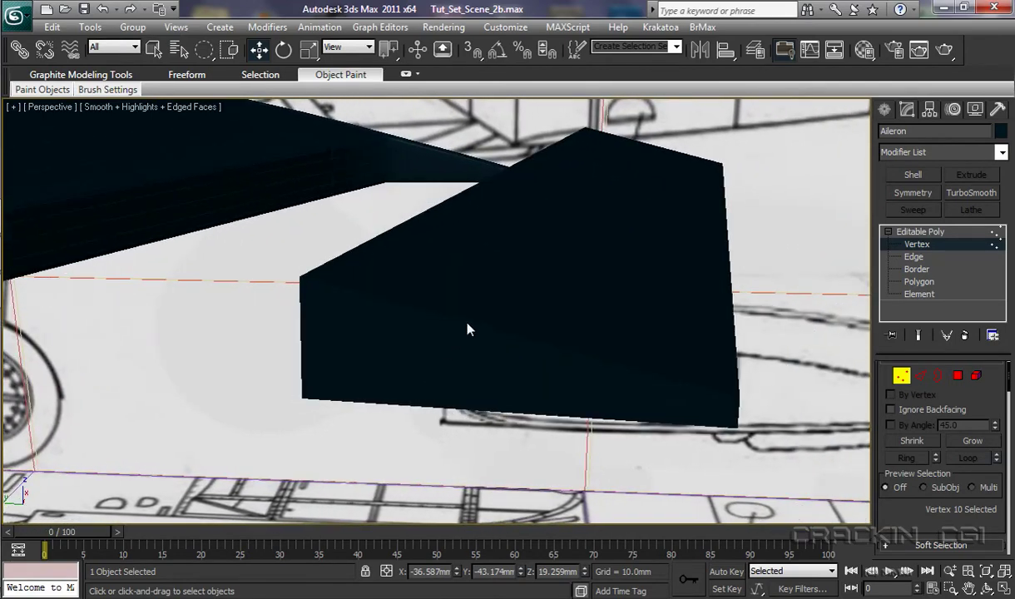
- Add TurboSmooth to the Flap, then delete it from the stack
left_click(925, 232)
left_click(632, 364)
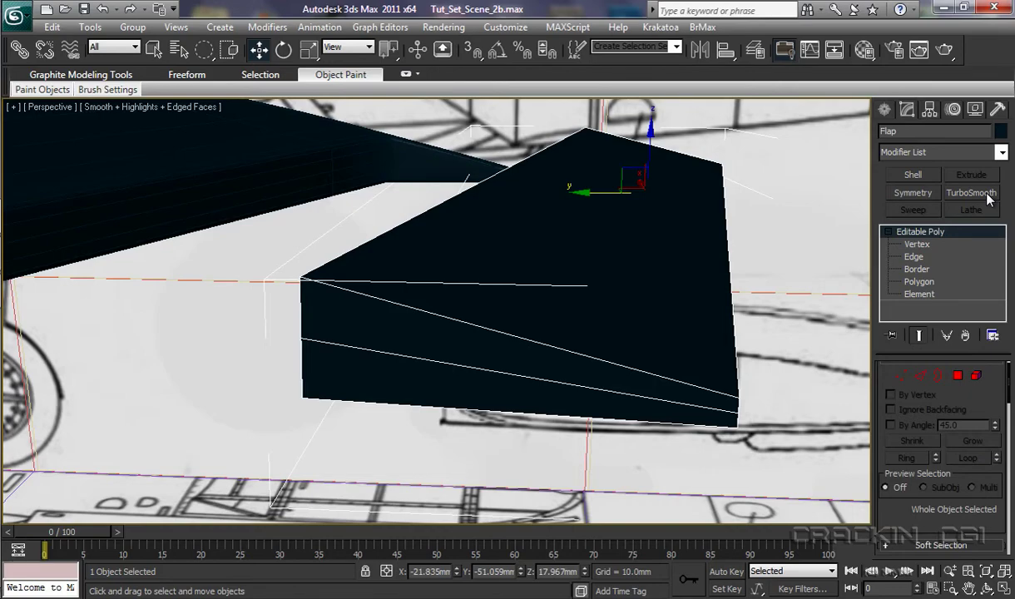
left_click(972, 193)
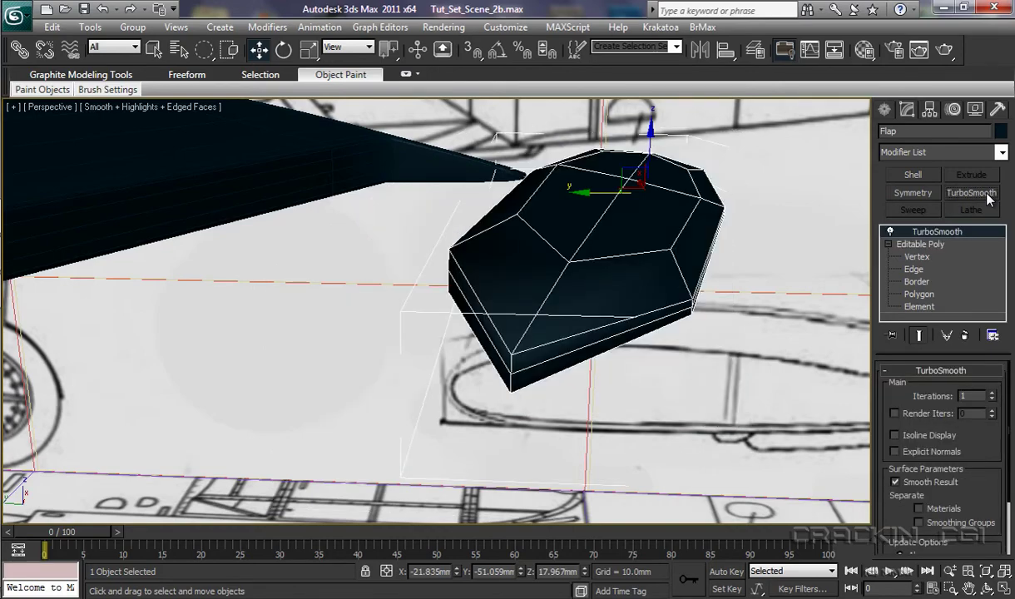
left_click(965, 336)
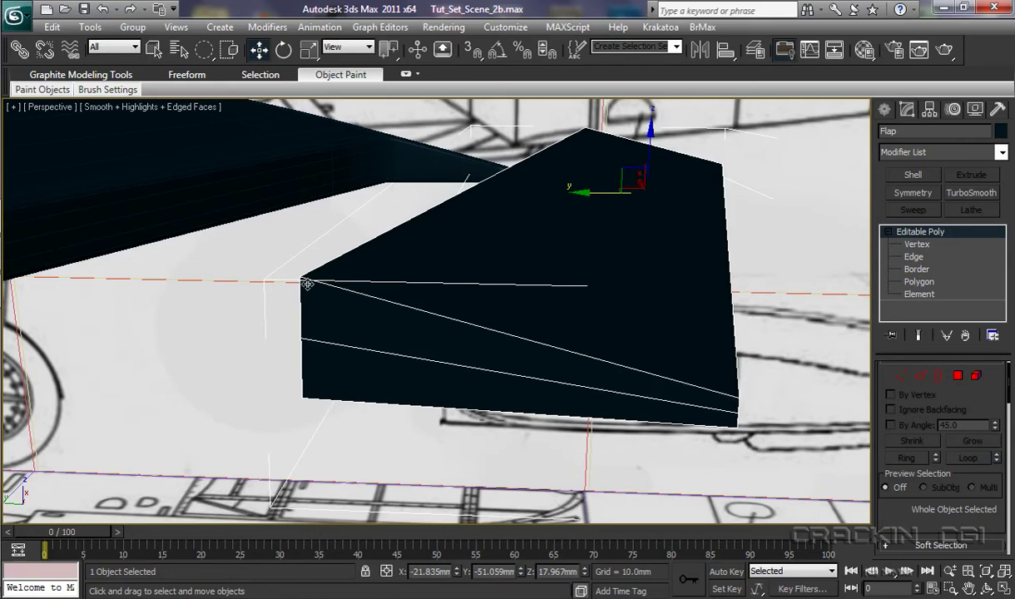
- Make the Flap see-through and move its left end edge further left
middle_click_drag(293, 376, 333, 366, "alt")
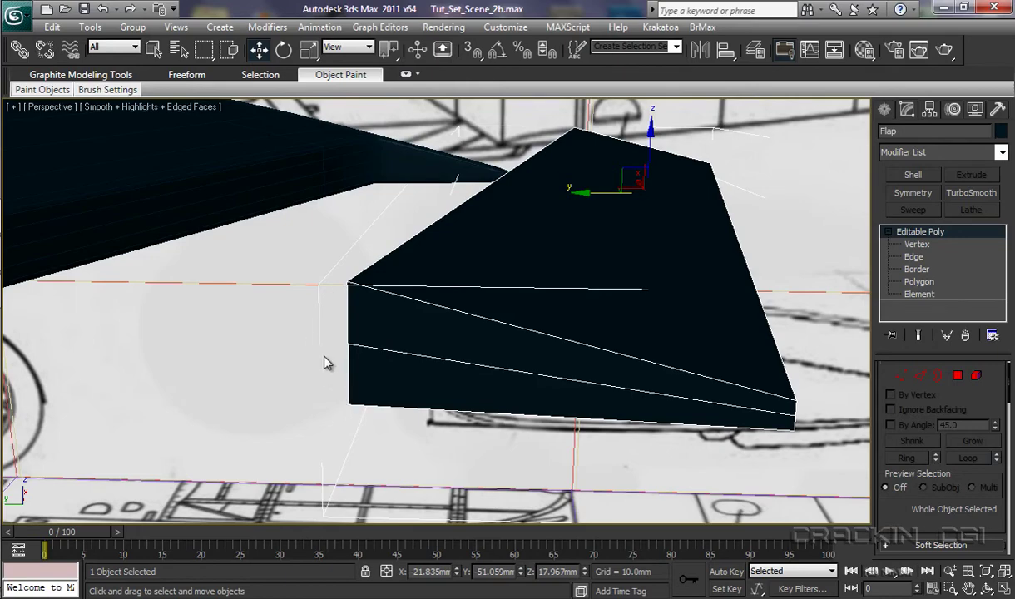
key("alt+x")
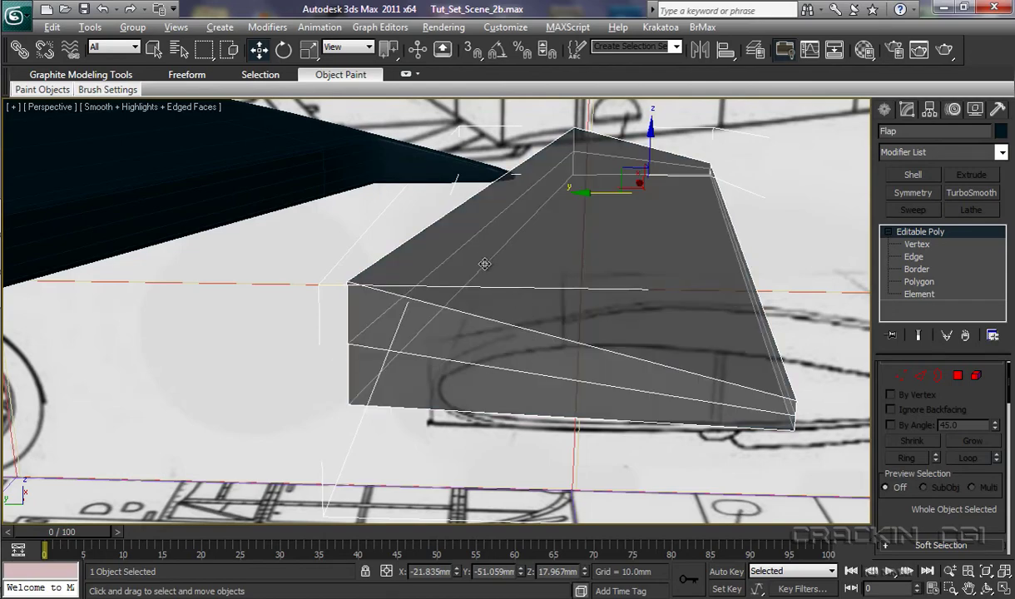
left_click(913, 258)
left_click(478, 230)
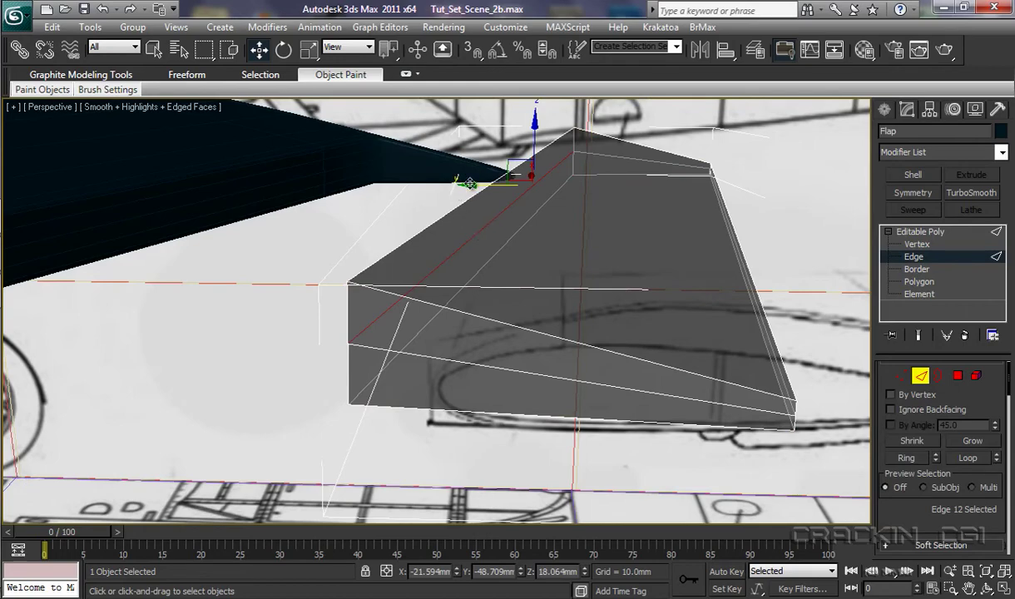
left_click_drag(471, 184, 440, 184)
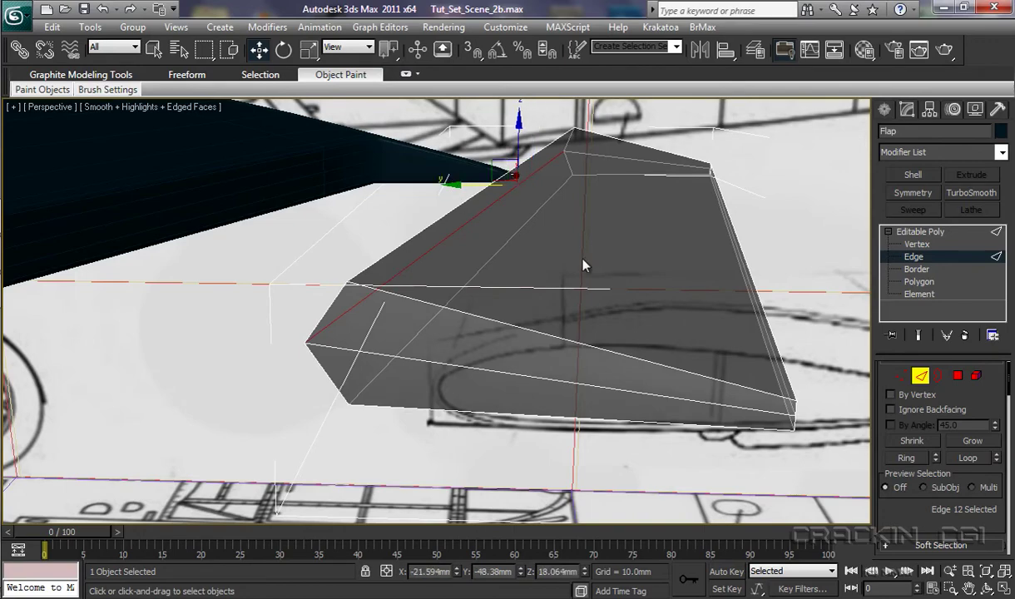
- Move the Flap's right end edge outward, then marquee-select all its edges
left_click(761, 318)
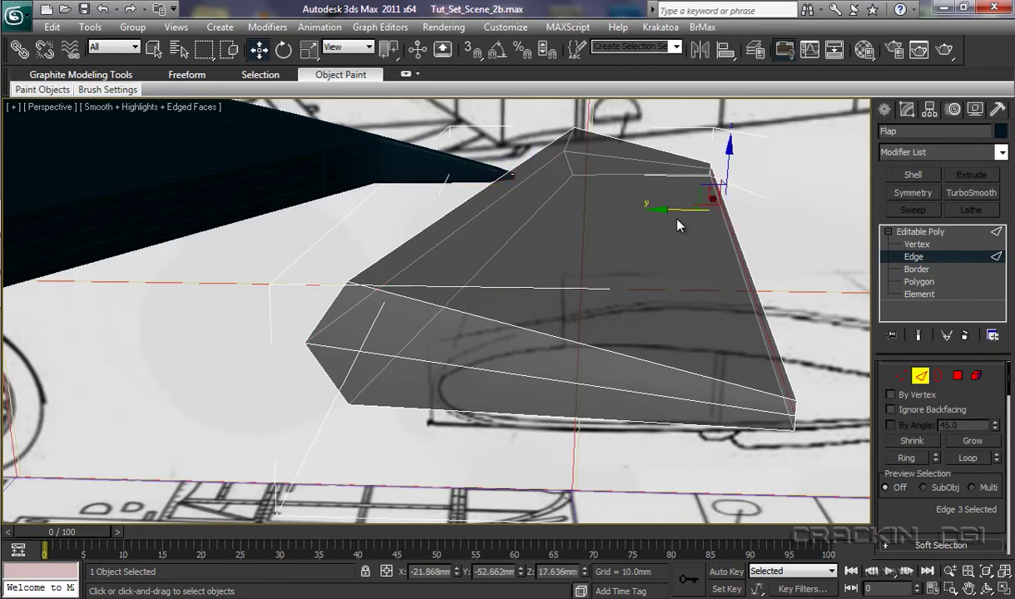
left_click_drag(663, 209, 676, 212)
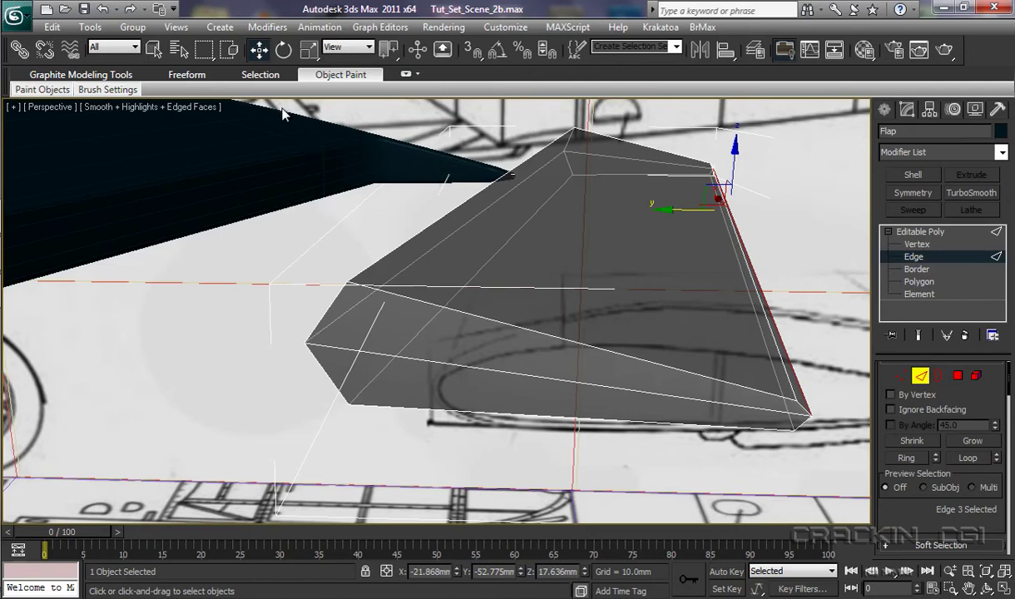
left_click_drag(295, 106, 825, 465)
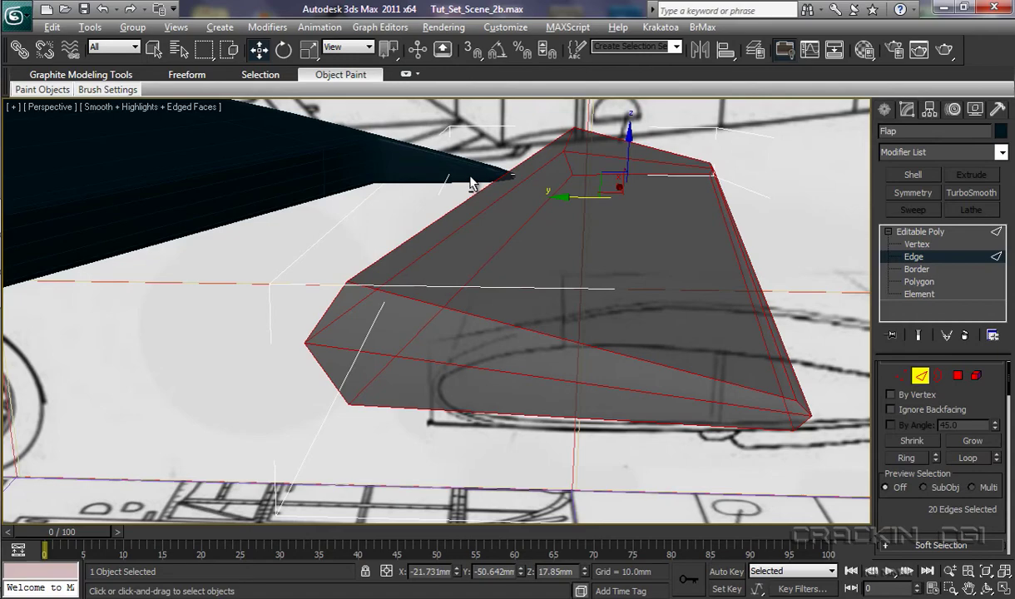
- Deselect the unwanted upper, right-side and diagonal edges, leaving 12 outline edges
left_click(521, 289, "alt")
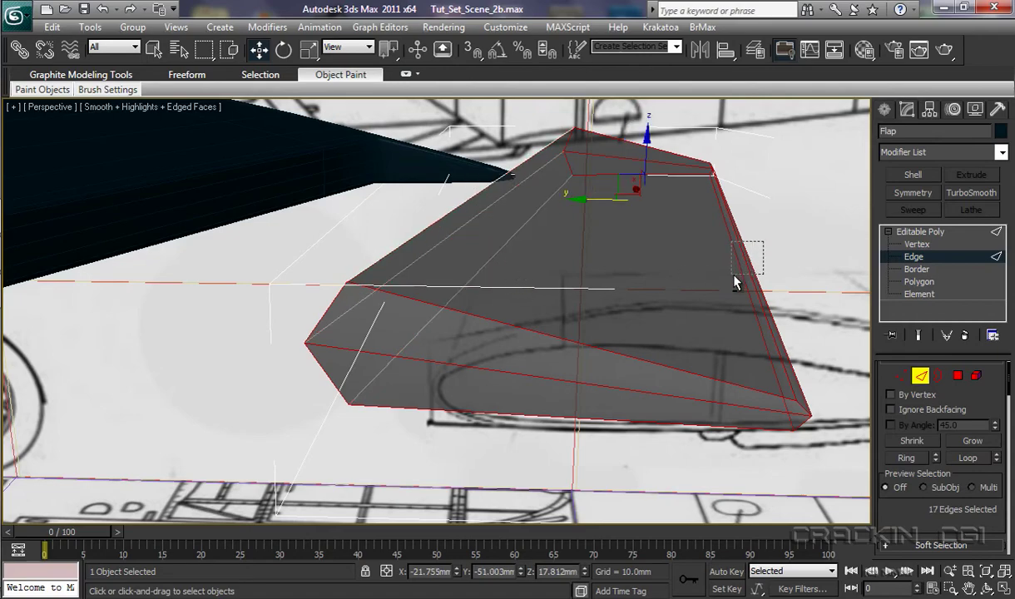
left_click(734, 283, "alt")
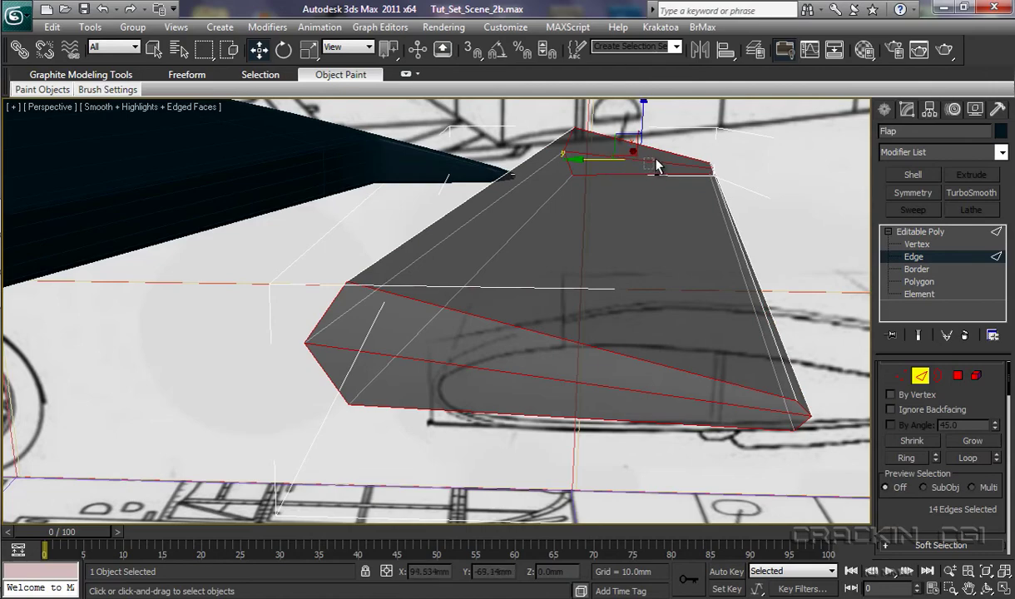
left_click(653, 172, "alt")
left_click(549, 376, "alt")
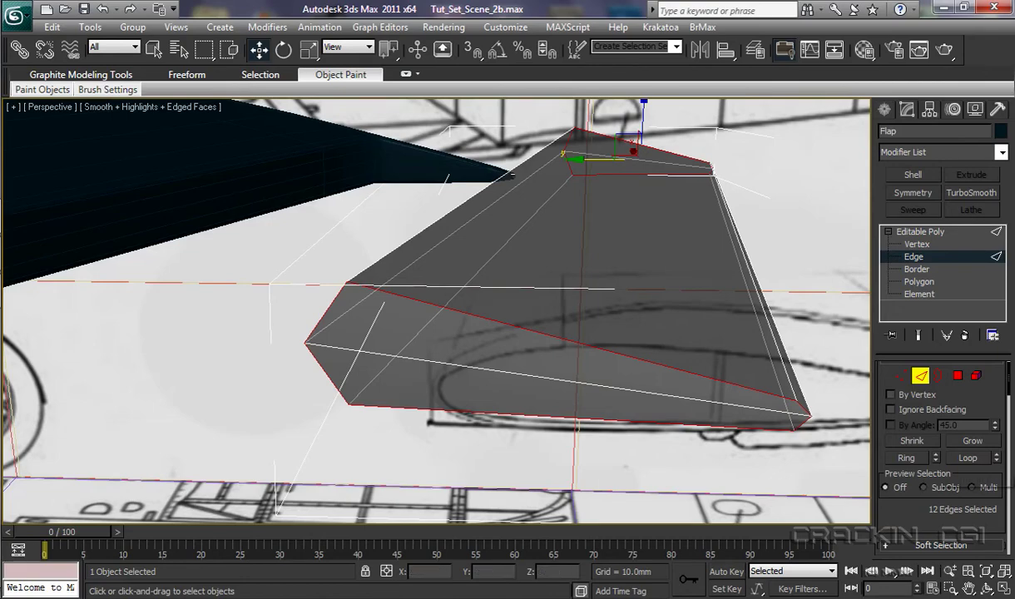
- Chamfer the selected Flap edges by 0.02mm with 1 segment
left_click_drag(1009, 383, 1009, 476)
scroll(954, 466, "down", 3)
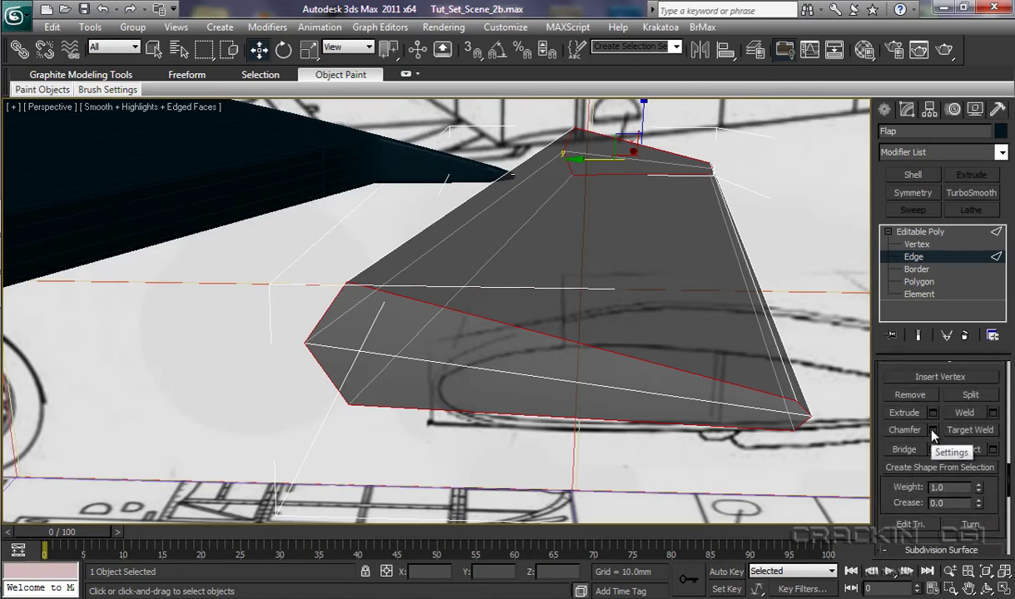
left_click(933, 430)
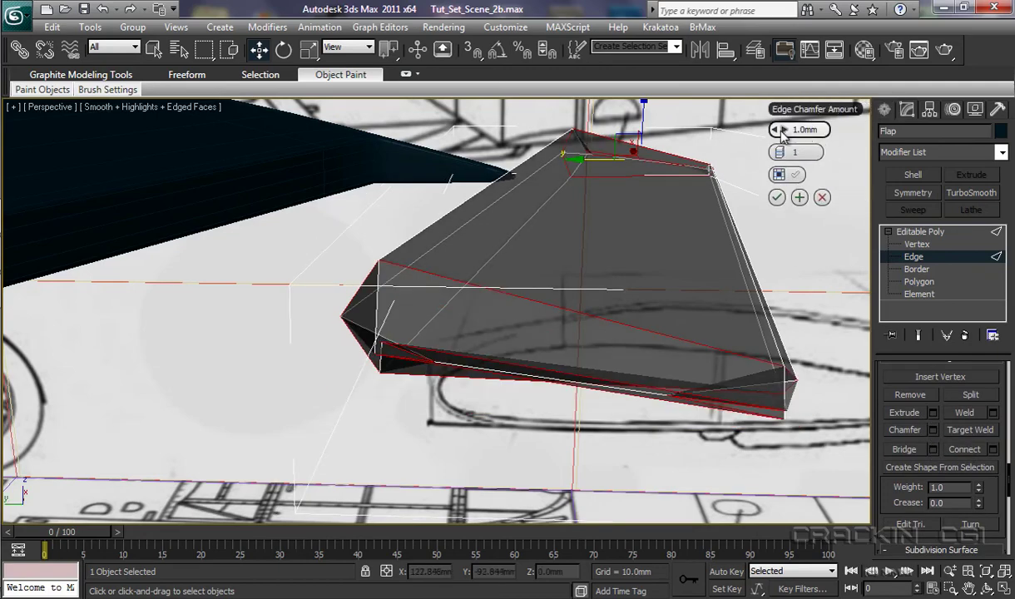
right_click(780, 131)
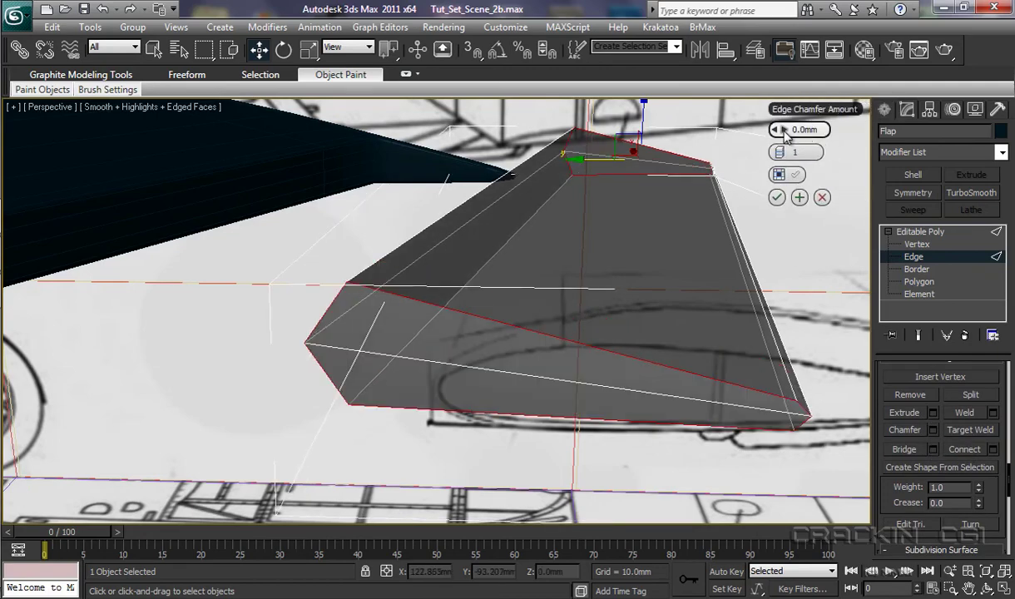
left_click_drag(787, 135, 794, 137)
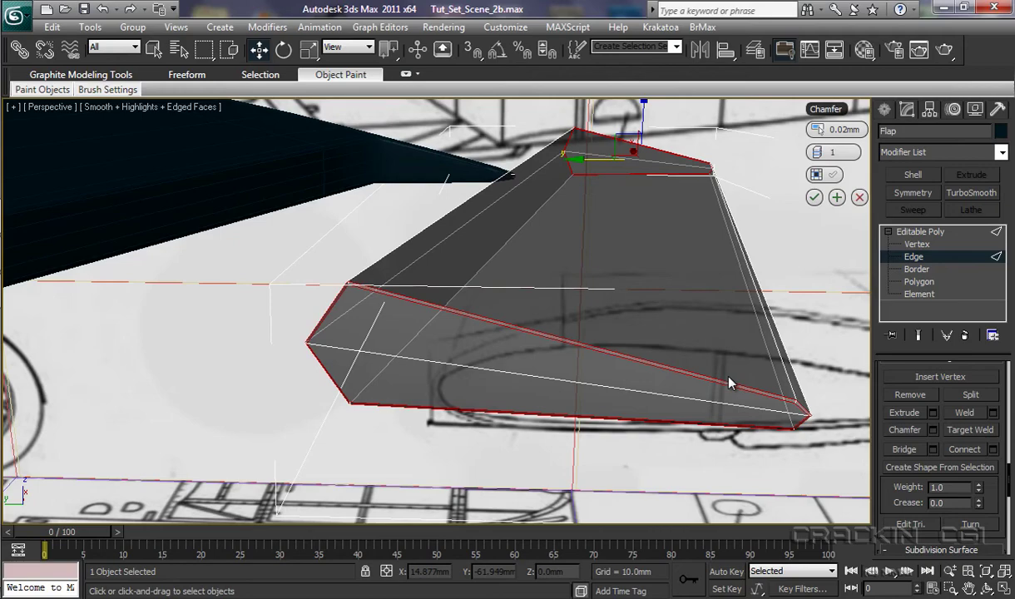
left_click(815, 198)
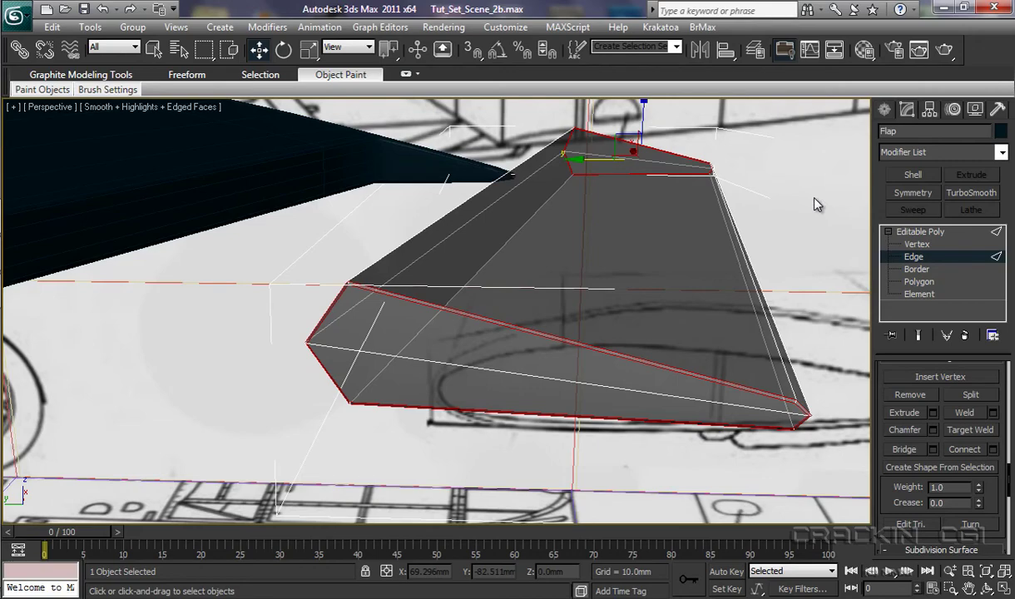
- Turn off See-Through, apply TurboSmooth at 1 iteration, and inspect the smoothed flap
key("alt+x")
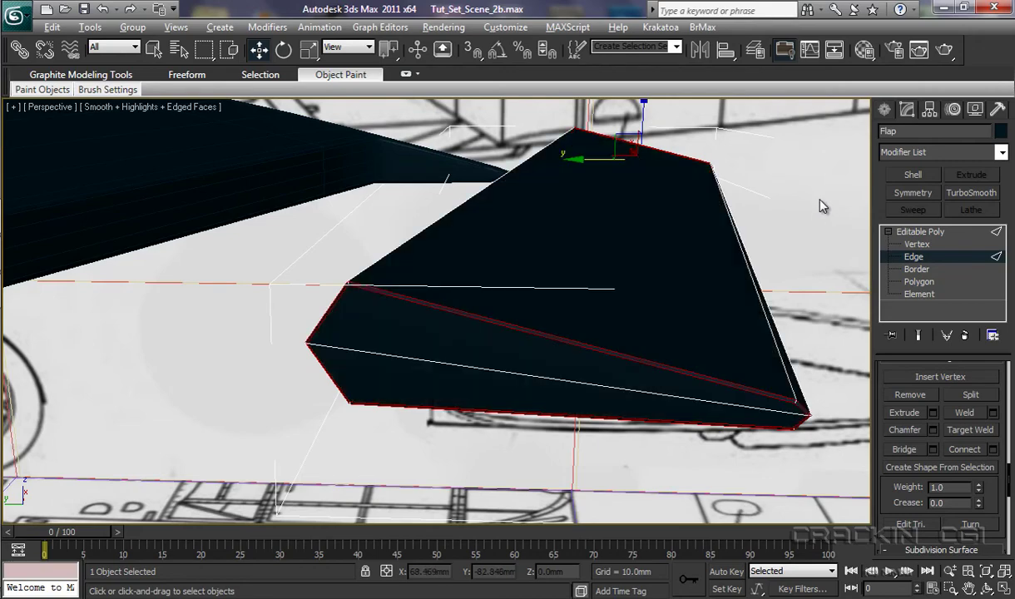
left_click(970, 192)
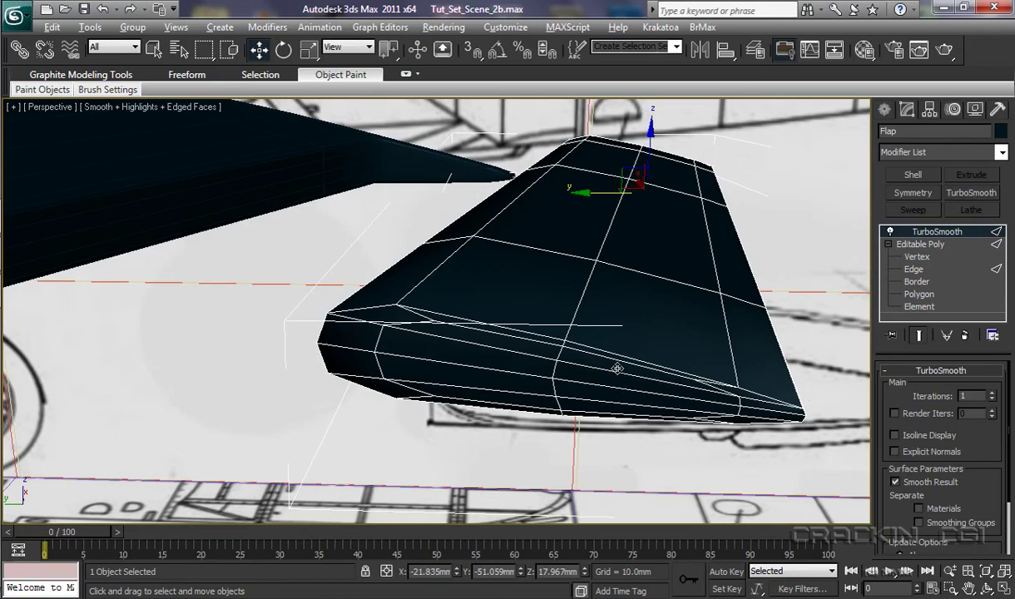
middle_click_drag(617, 368, 709, 390, "alt")
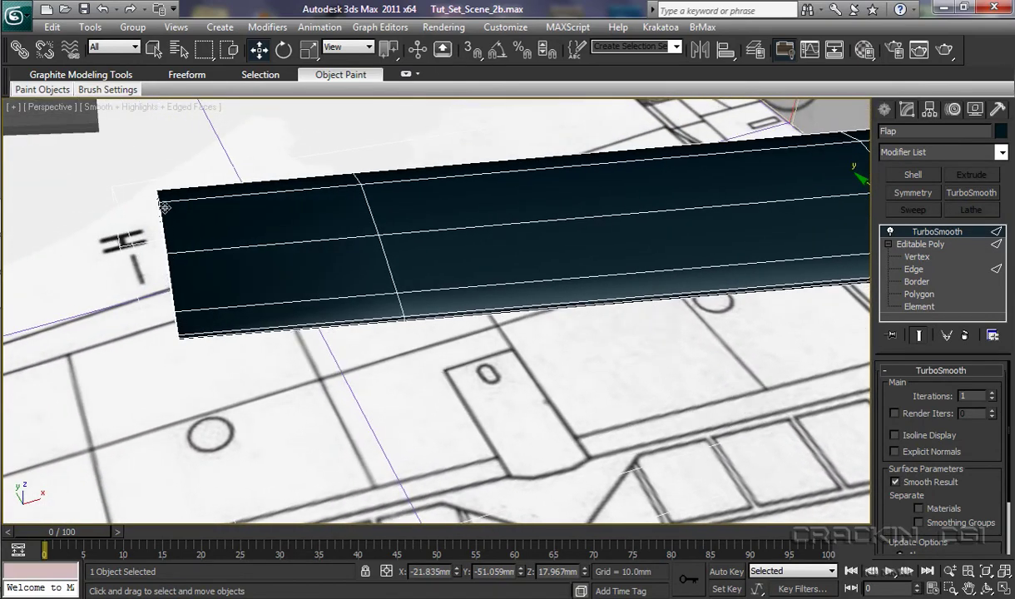
scroll(733, 382, "up", 2)
mouse_move(603, 381)
middle_mouse_down()
mouse_move(294, 439)
mouse_move(612, 403)
mouse_move(283, 446)
mouse_move(537, 405)
mouse_move(532, 430)
mouse_move(615, 359)
mouse_move(673, 362)
mouse_move(647, 385)
mouse_move(713, 368)
mouse_move(680, 378)
mouse_move(822, 311)
mouse_move(480, 393)
mouse_move(532, 357)
mouse_move(585, 374)
middle_mouse_up()
middle_click_drag(489, 410, 359, 353)
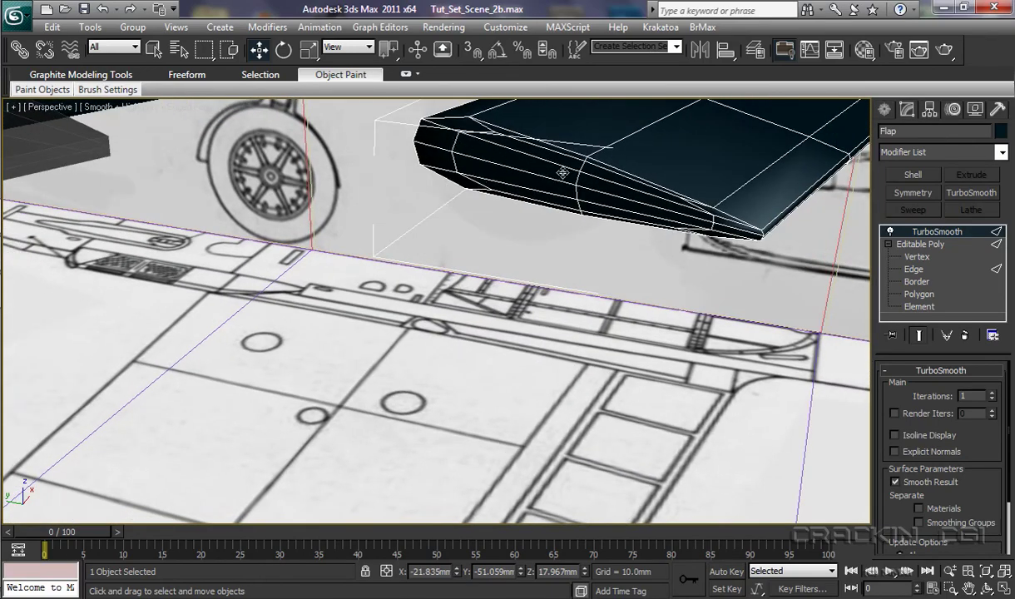
middle_click_drag(577, 264, 515, 343)
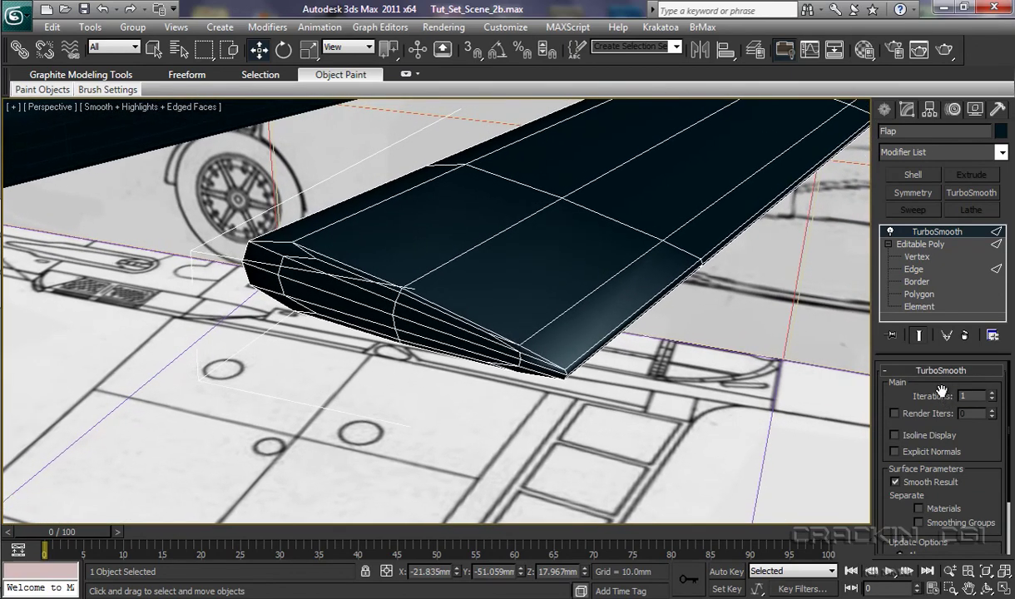